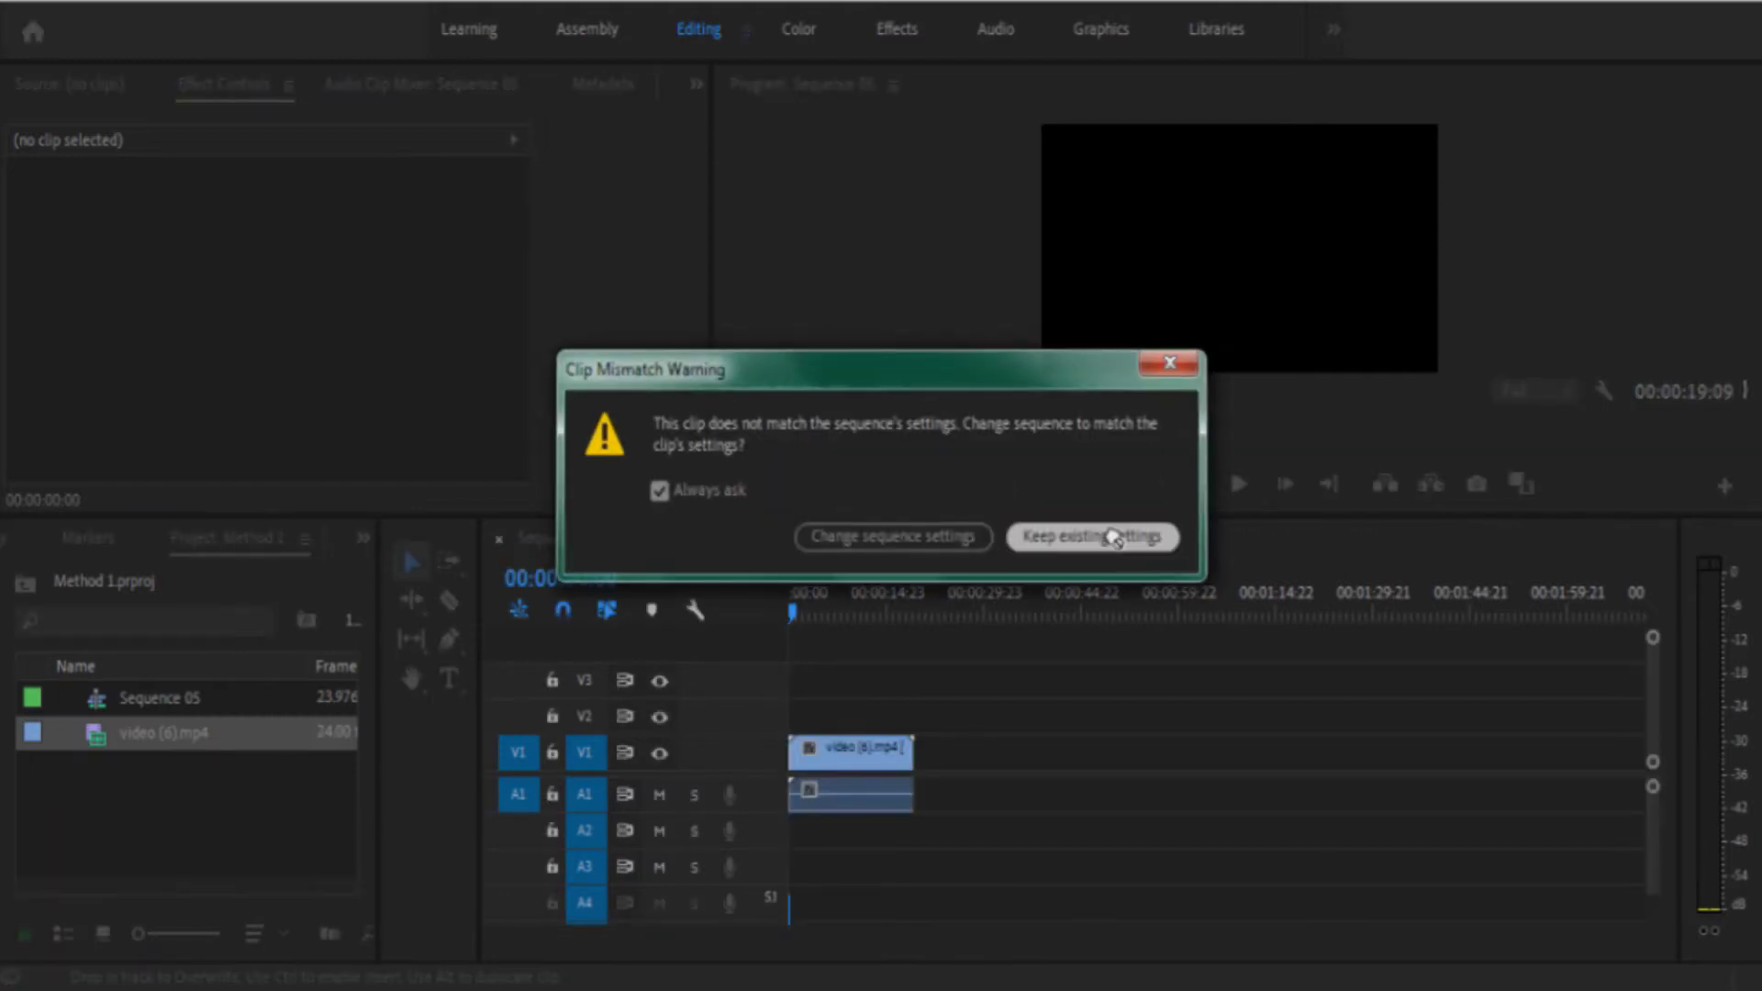
Keep the existing sequence settings for video (6).mp4 and duplicate its V1 video clip onto track V2
click(1092, 537)
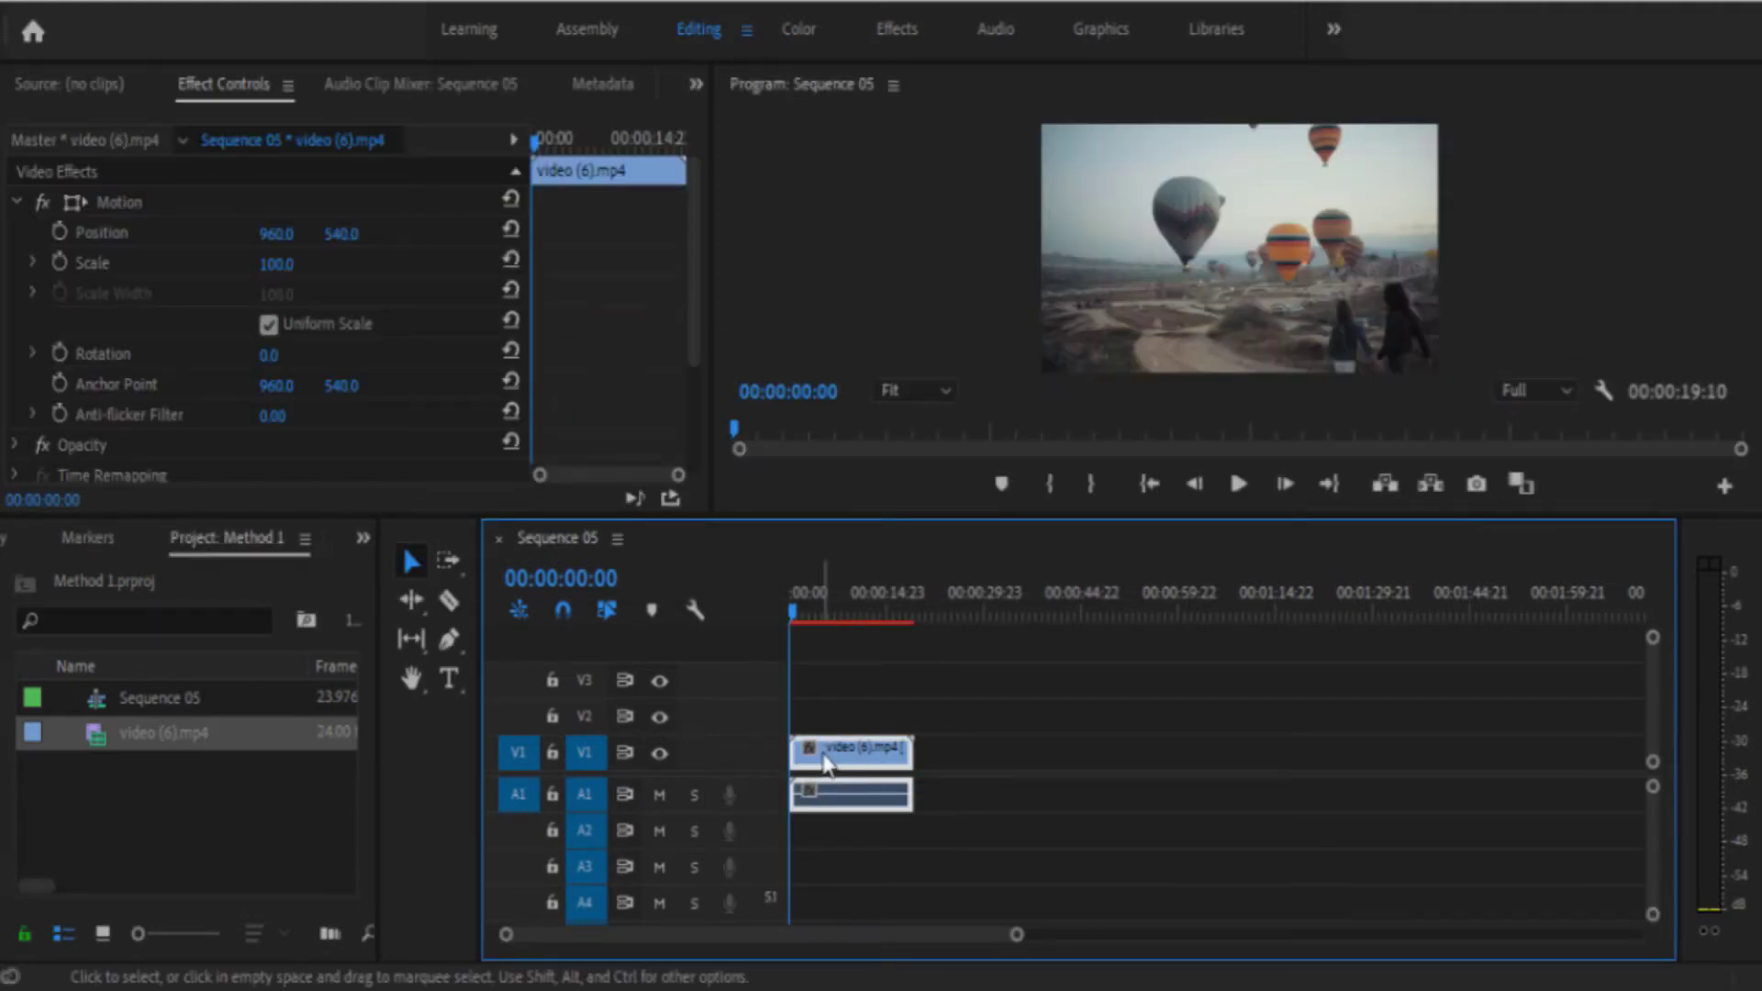
drag(826, 763, 826, 725)
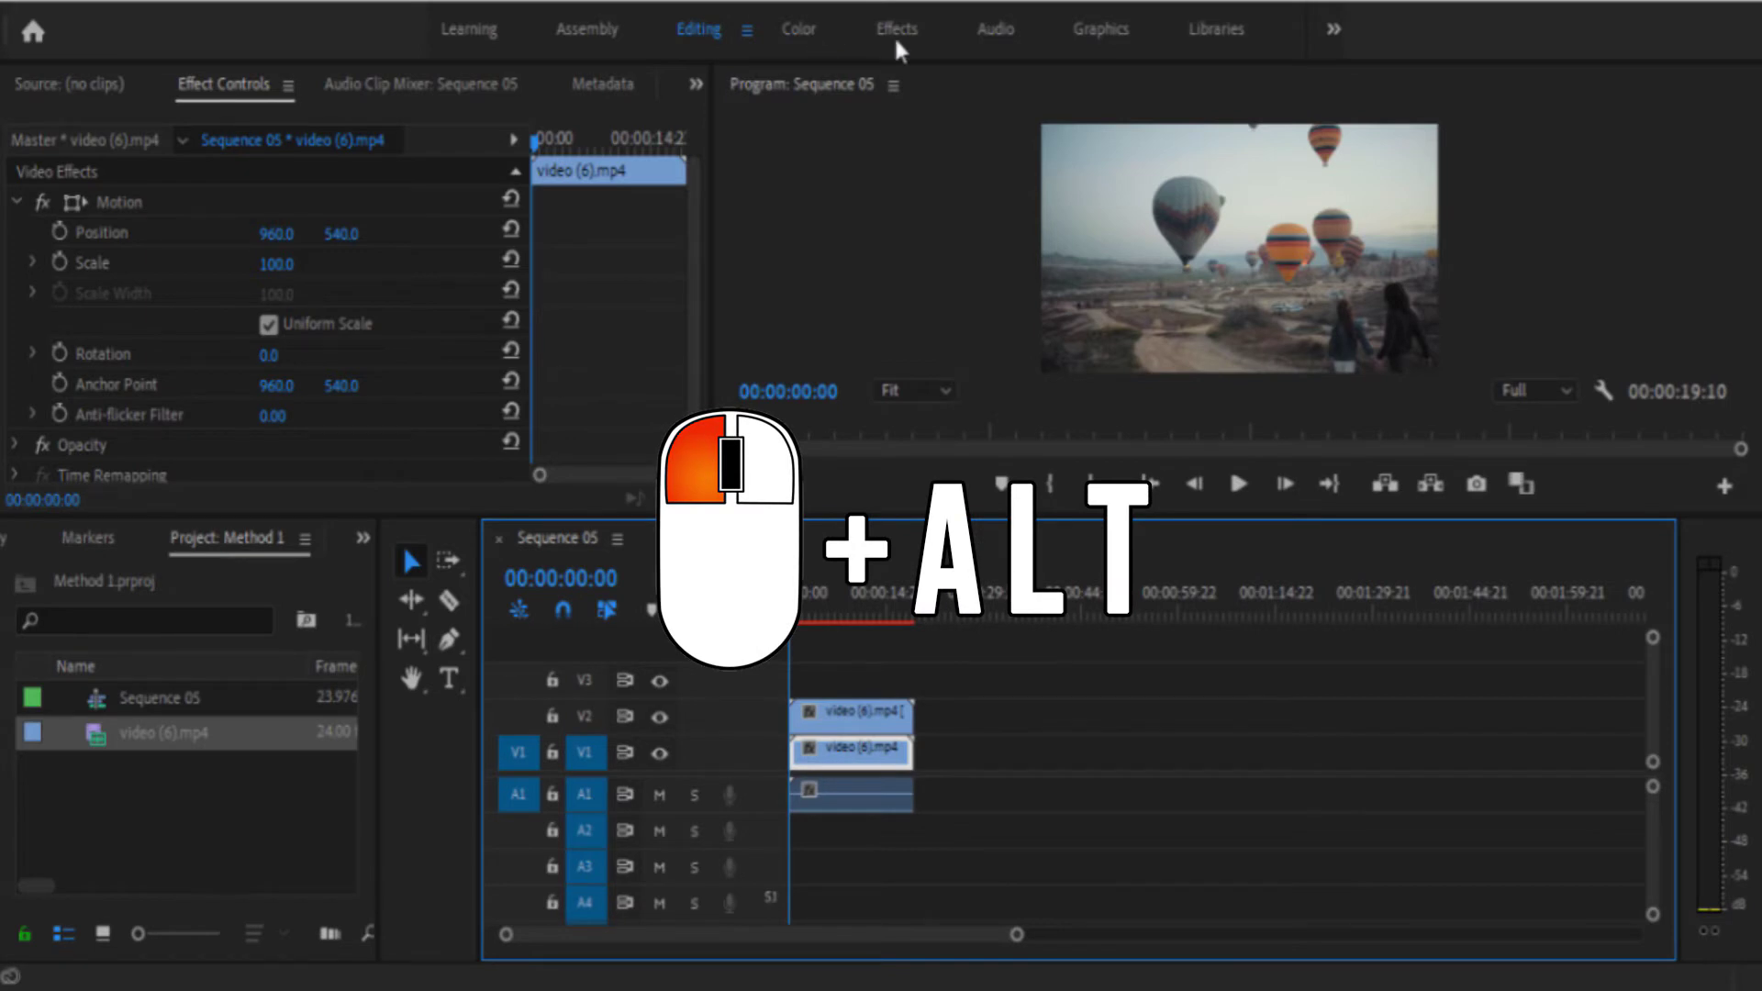
Show the Lumetri Color Basic Correction settings for the V1 clip and open its Input LUT choices
click(802, 31)
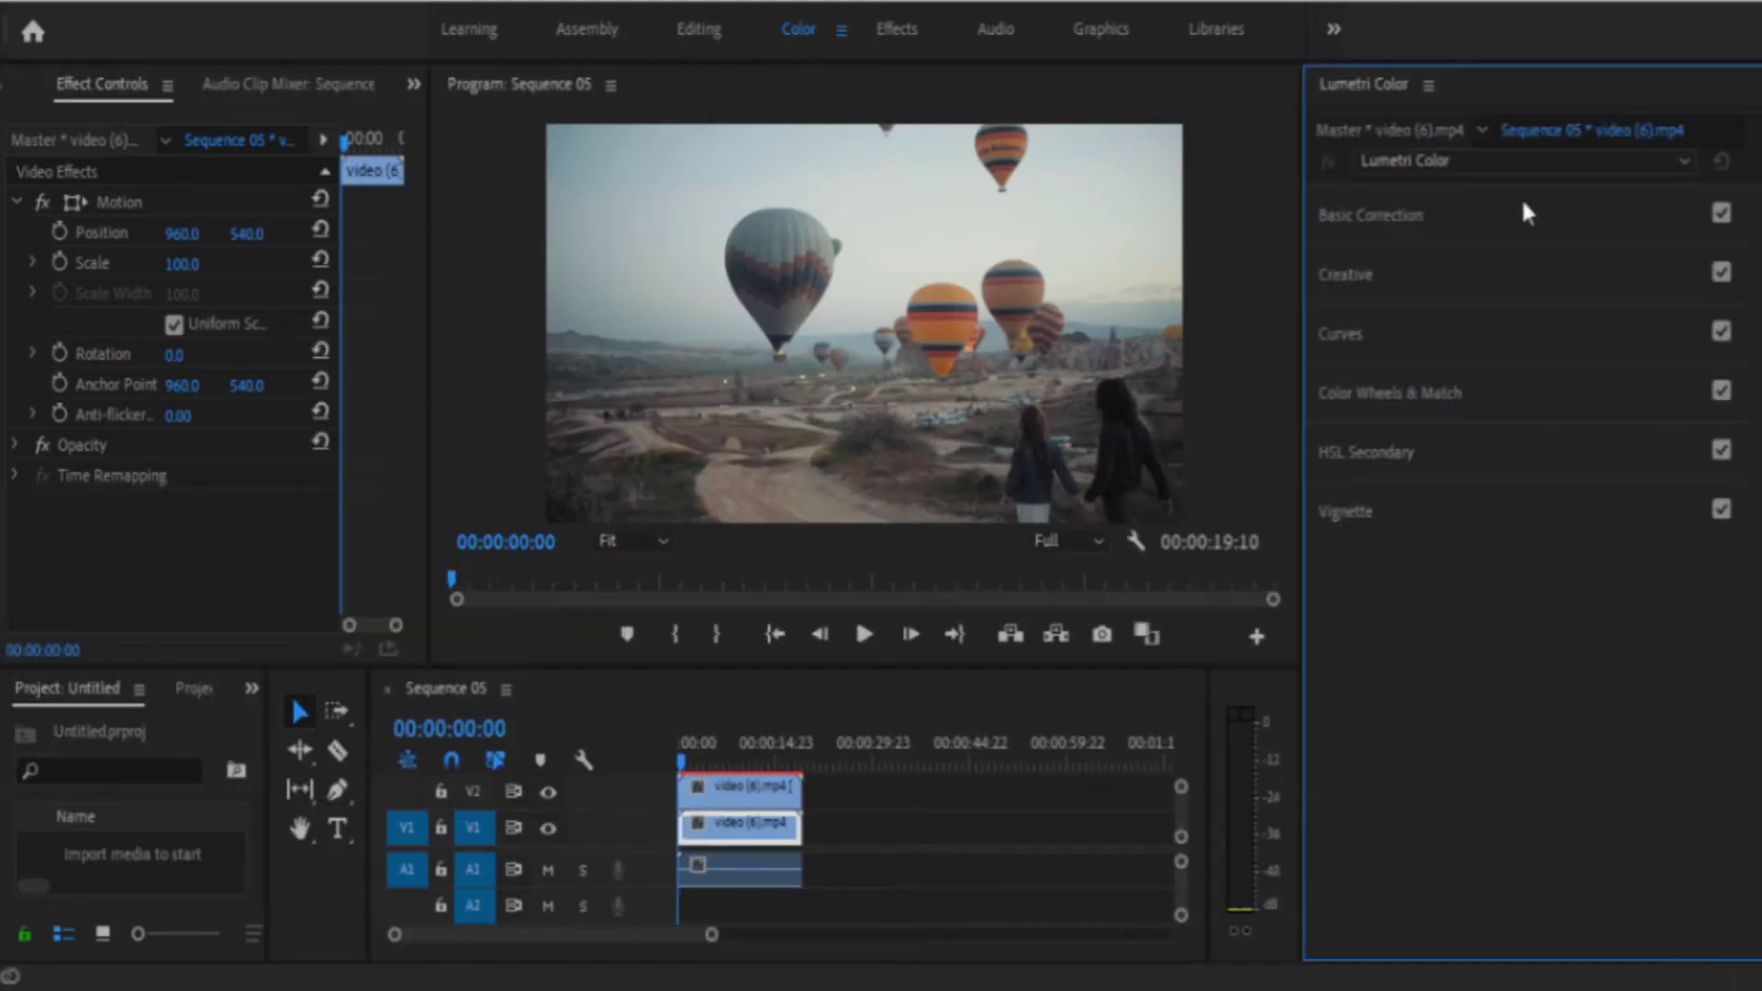
click(1523, 208)
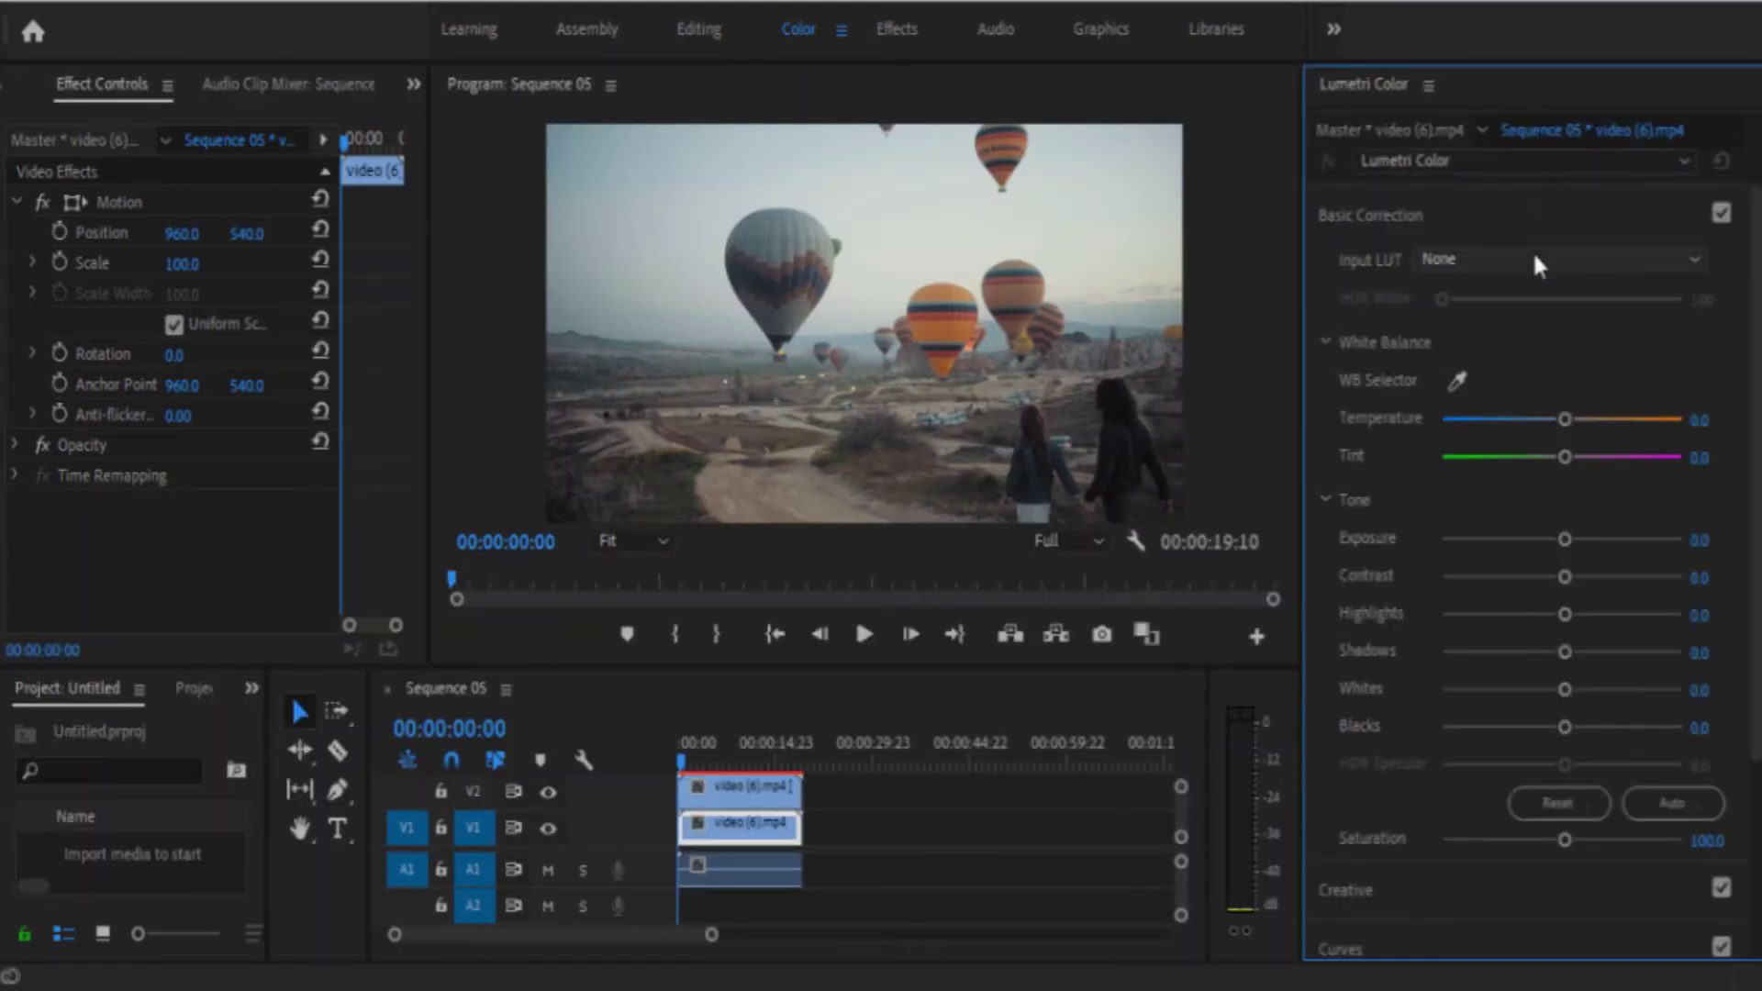
click(1532, 259)
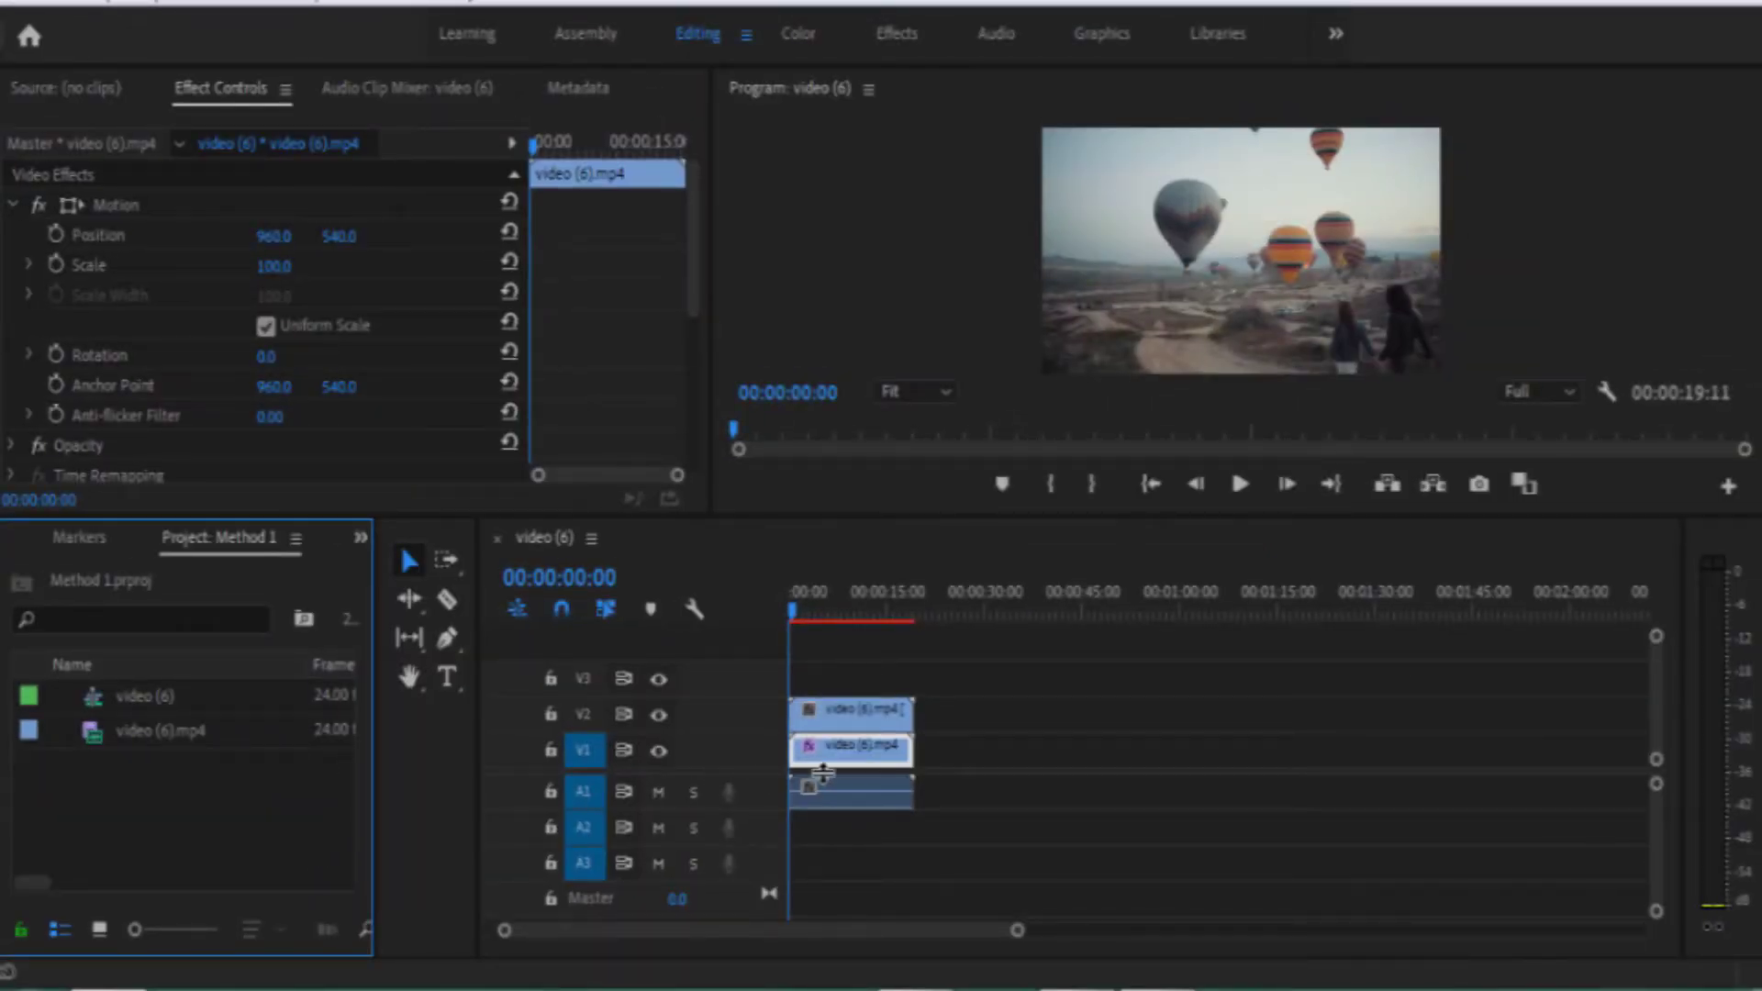
Apply the Crop effect to the V2 clip and enable keyframing of its Left value at 00:00:00:00
click(358, 540)
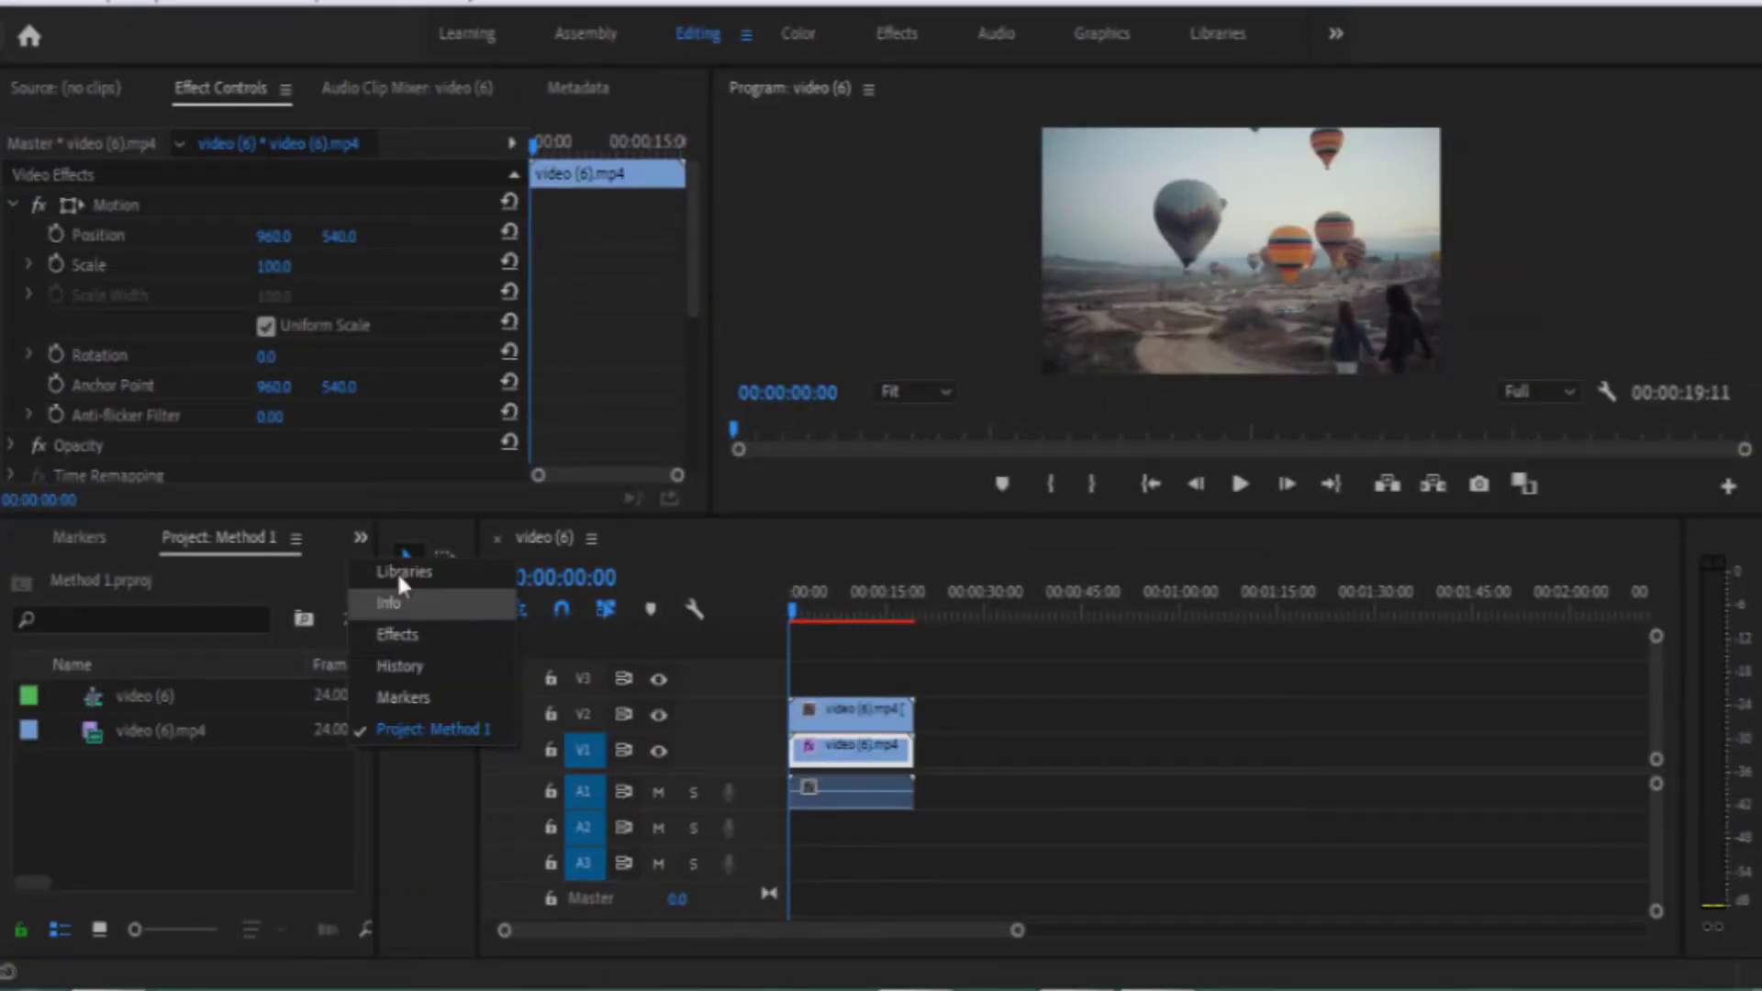
click(445, 631)
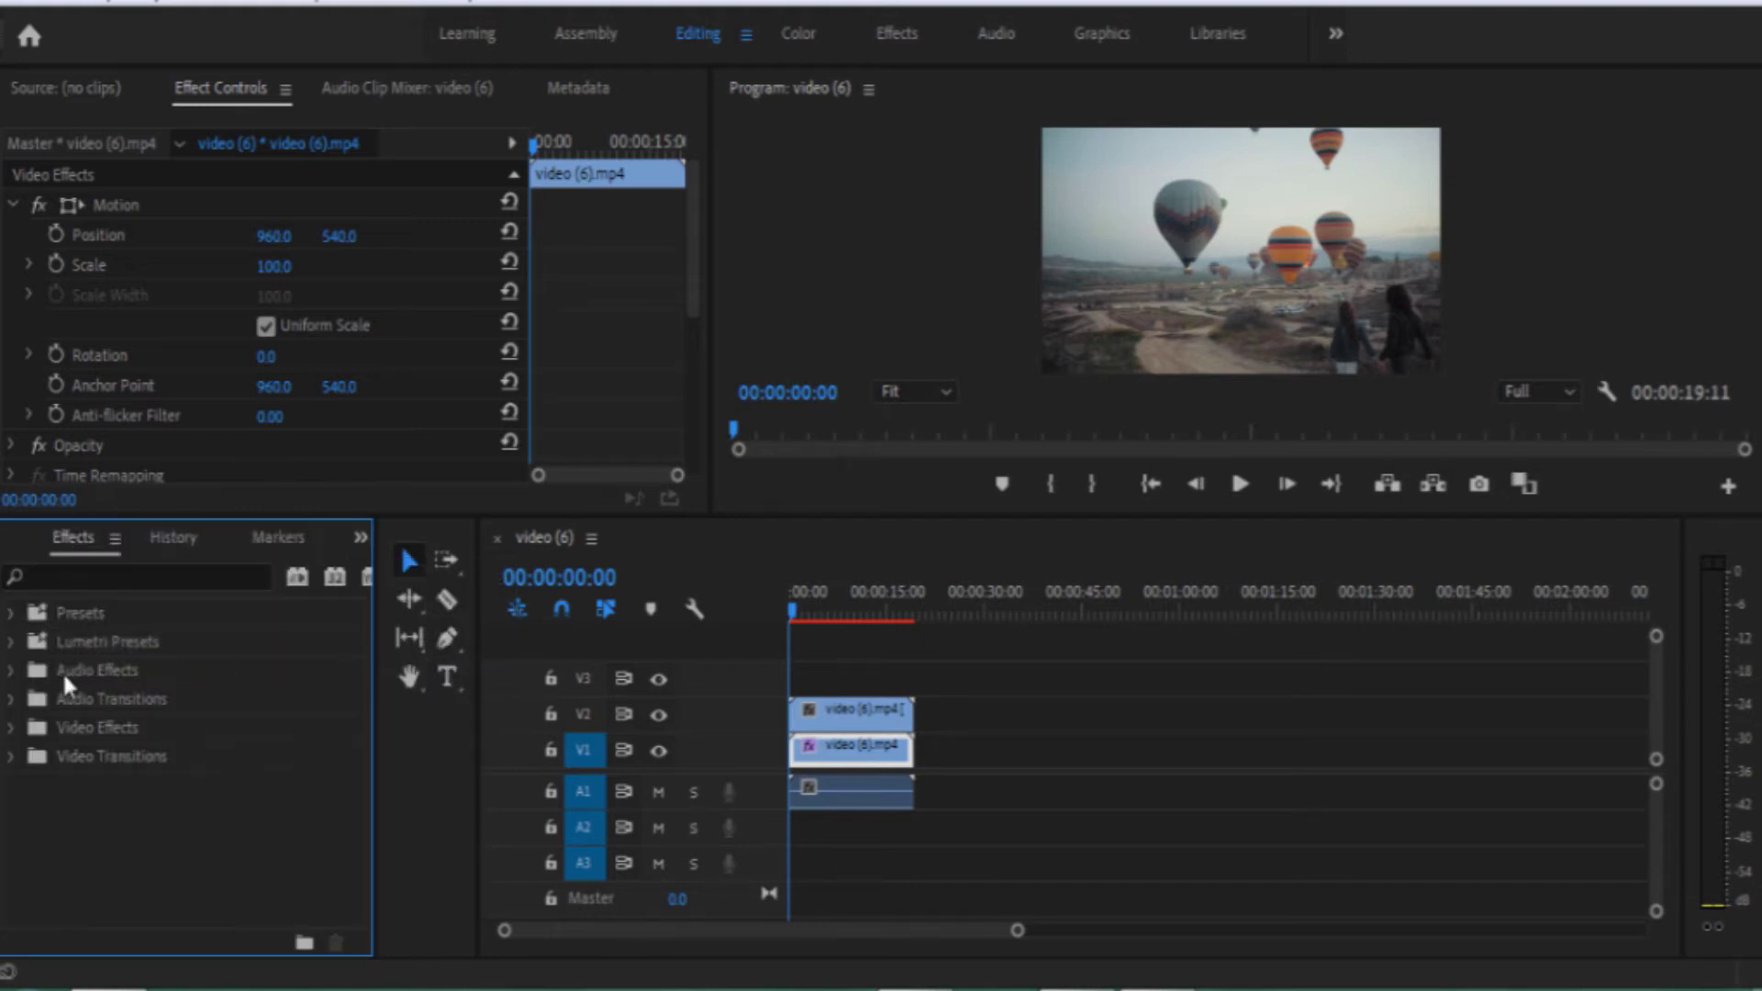
click(129, 579)
text(crop)
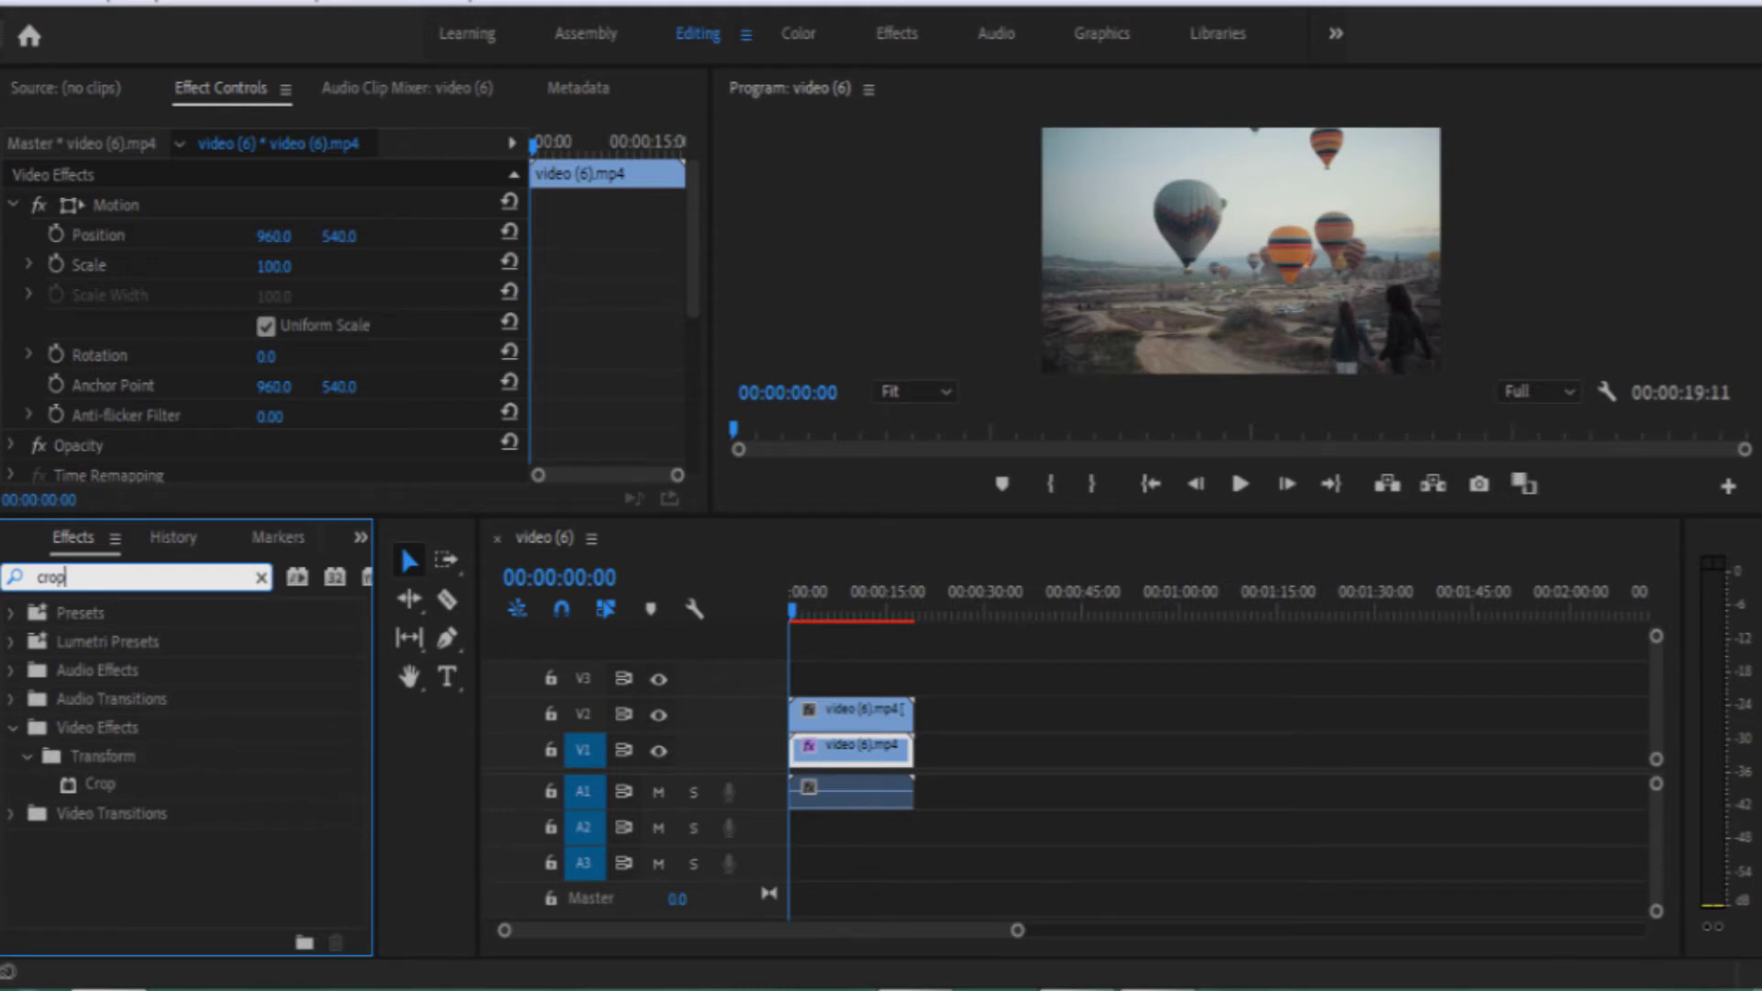
drag(101, 783, 869, 725)
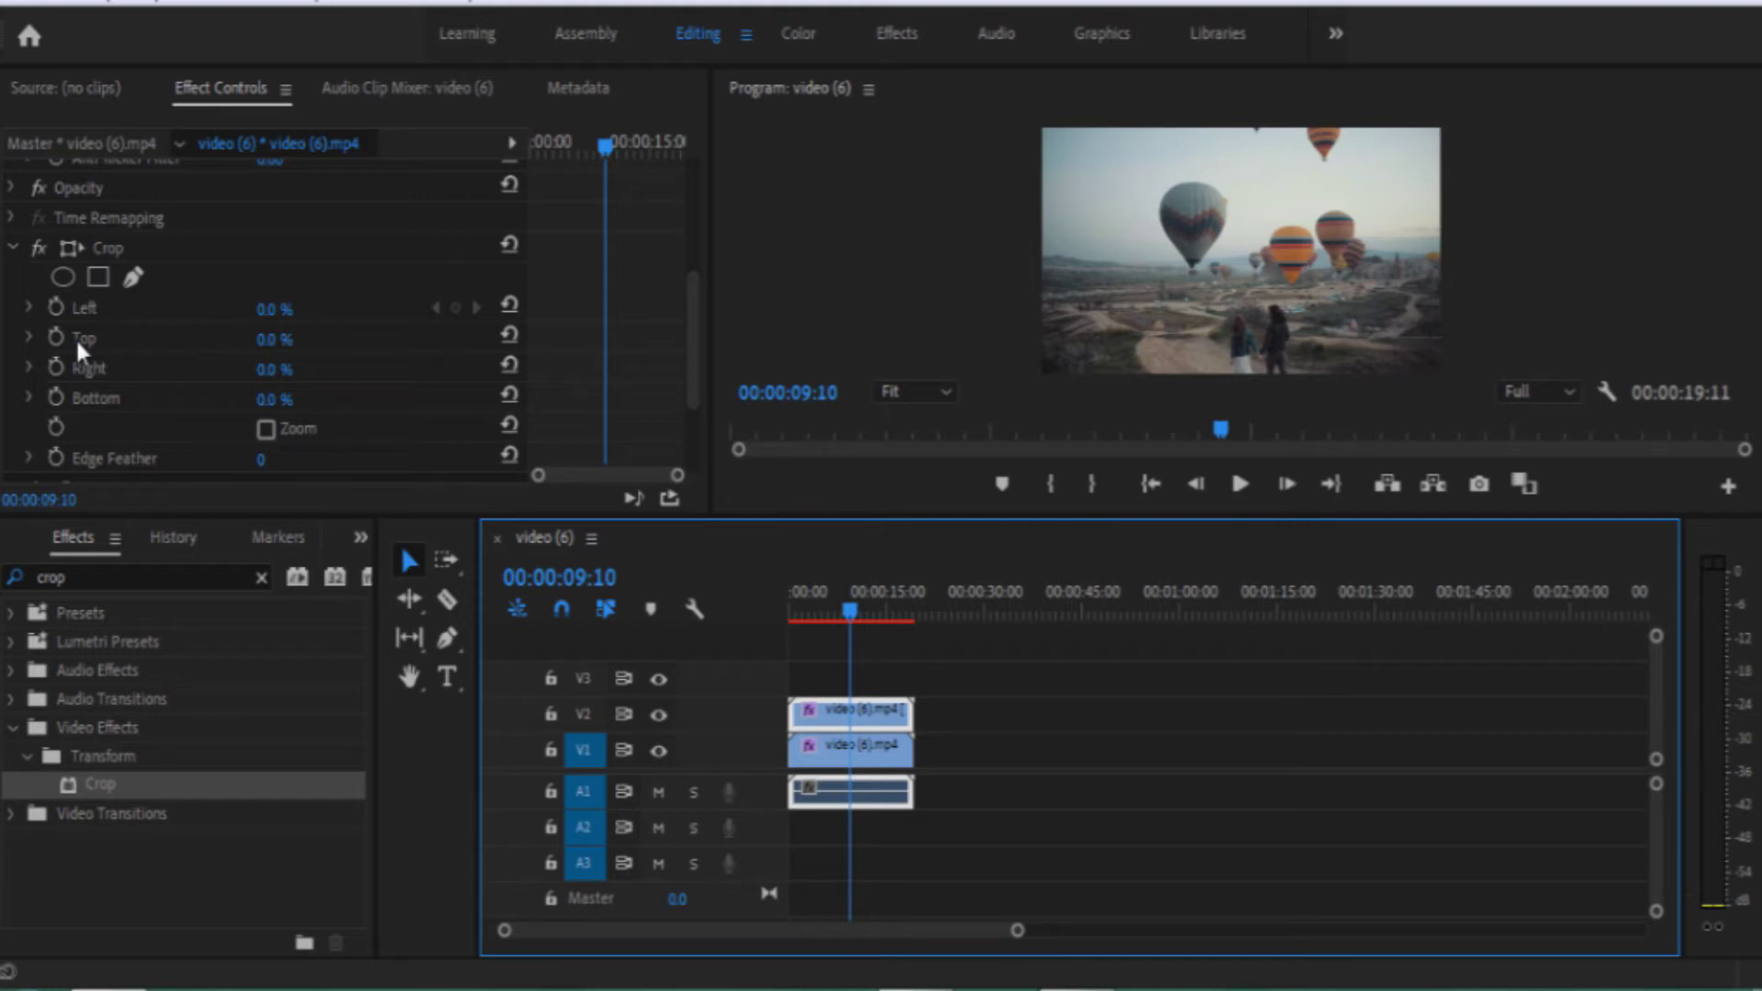
key(Home)
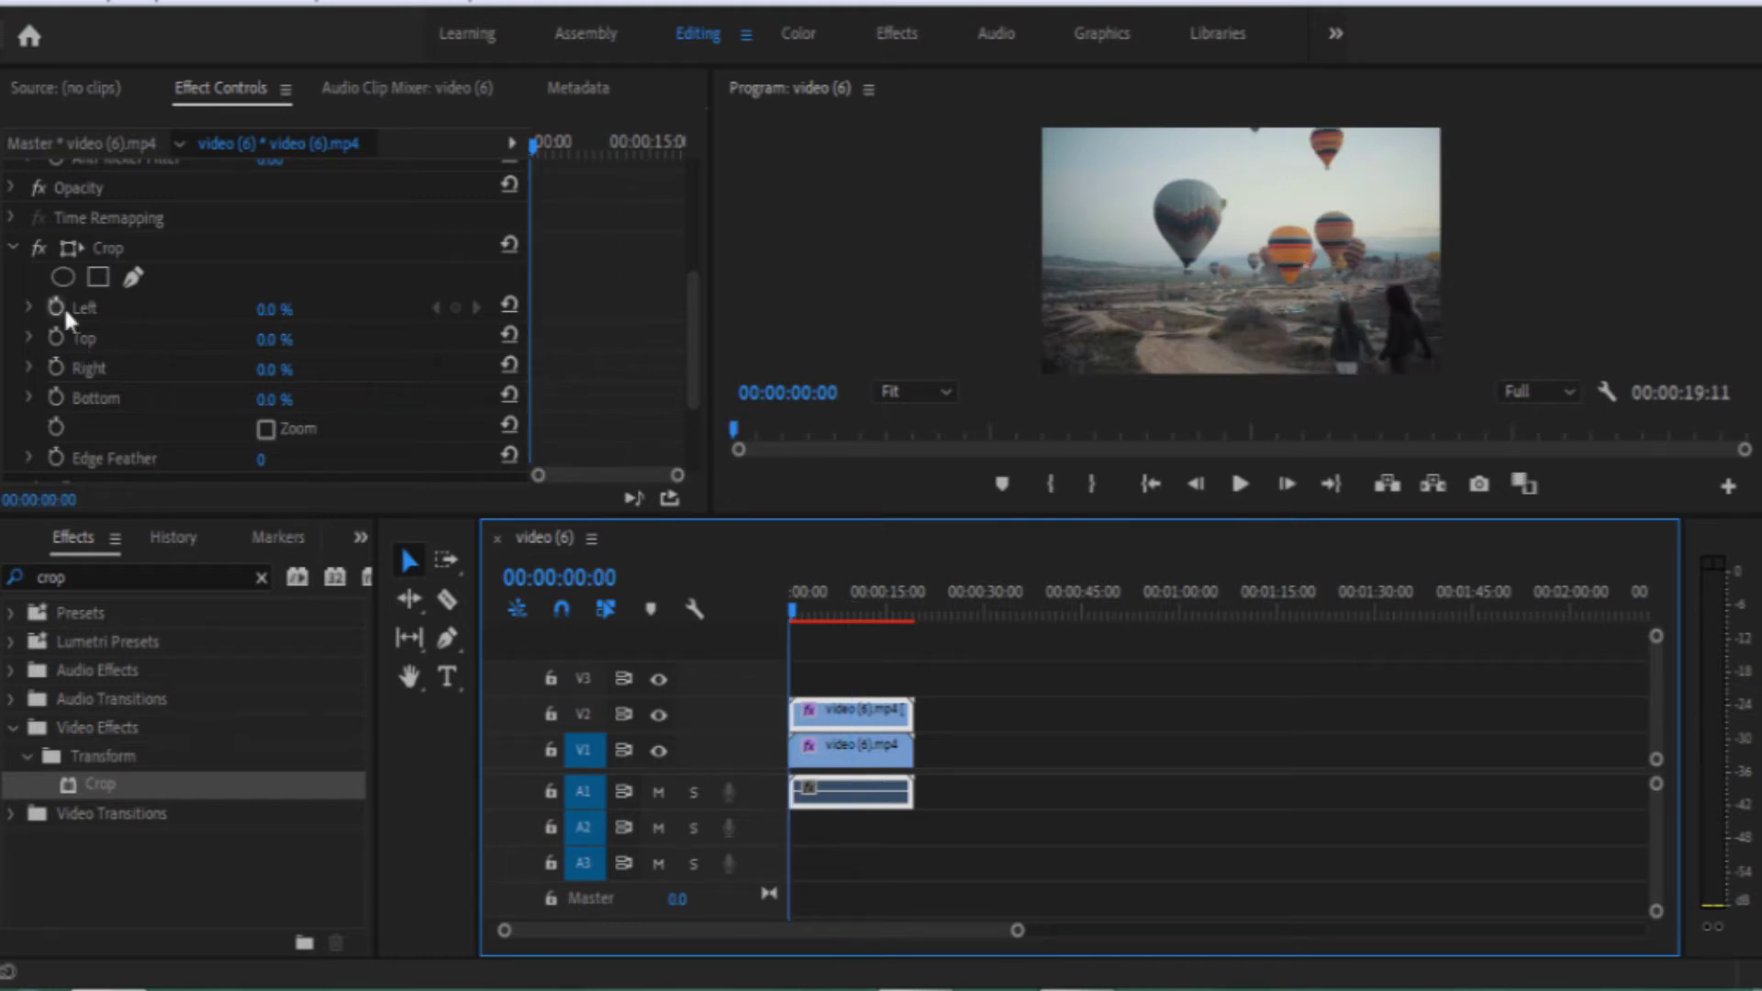
click(57, 308)
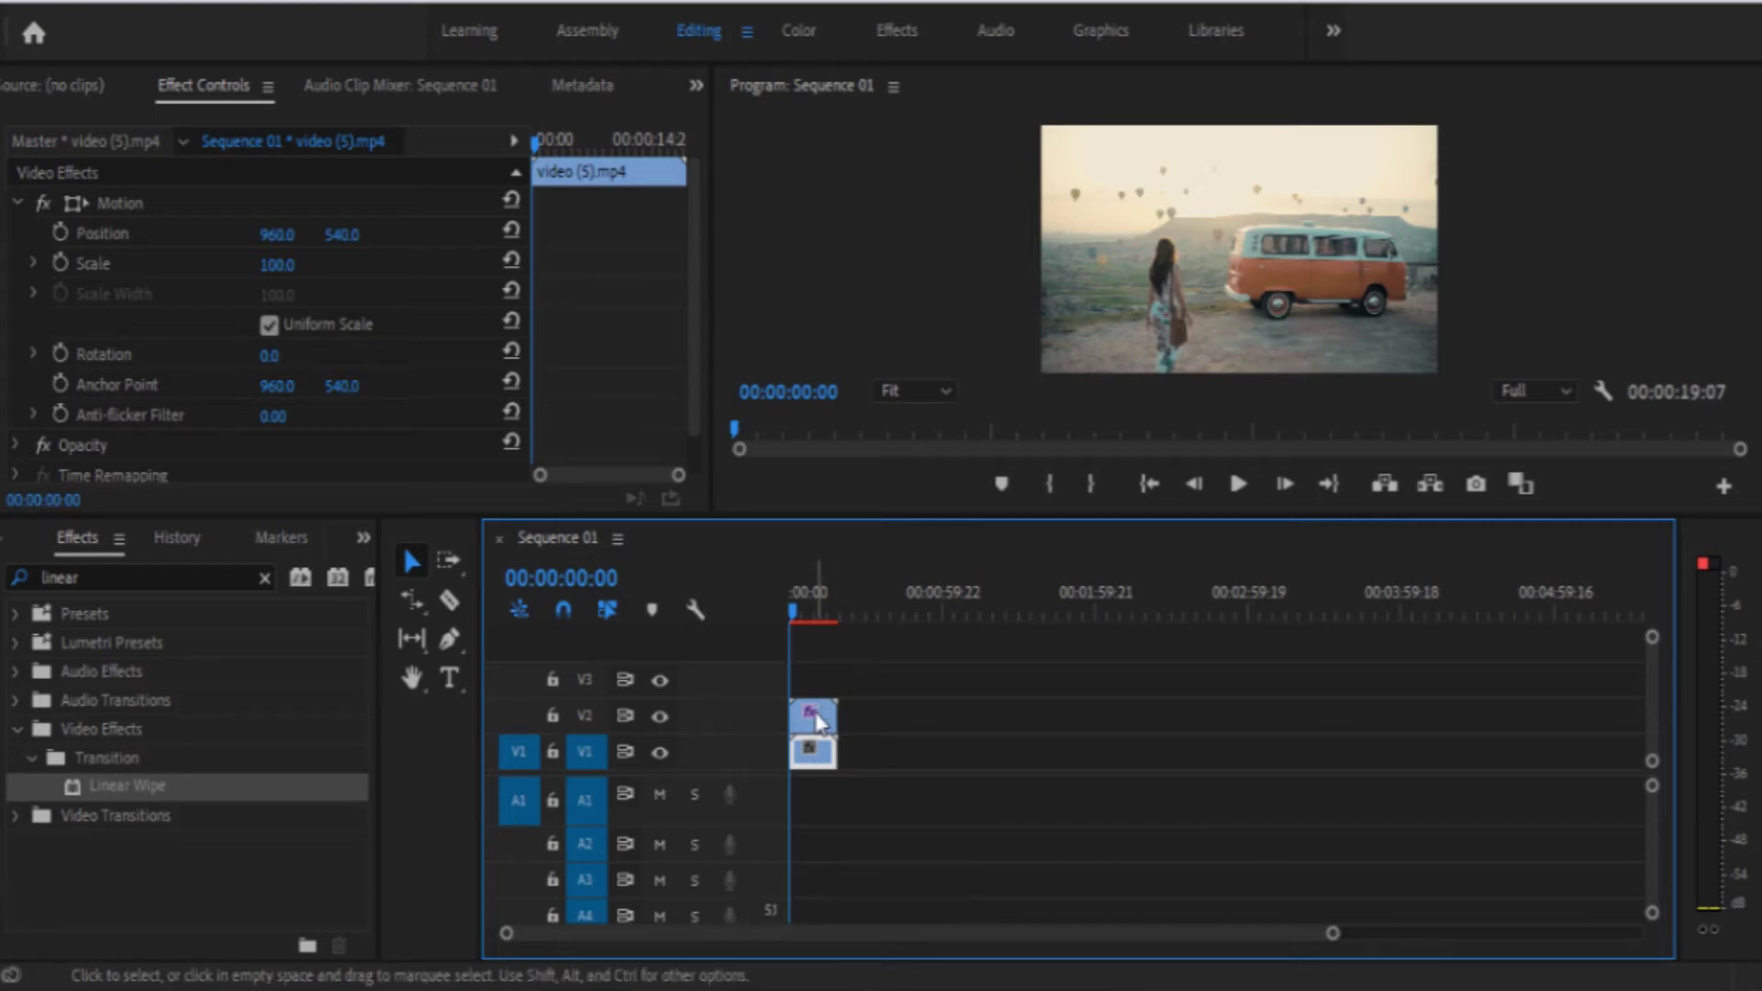
Find the Linear Wipe video effect and apply it to the video (5).mp4 clip on track V2
alt+click(817, 720)
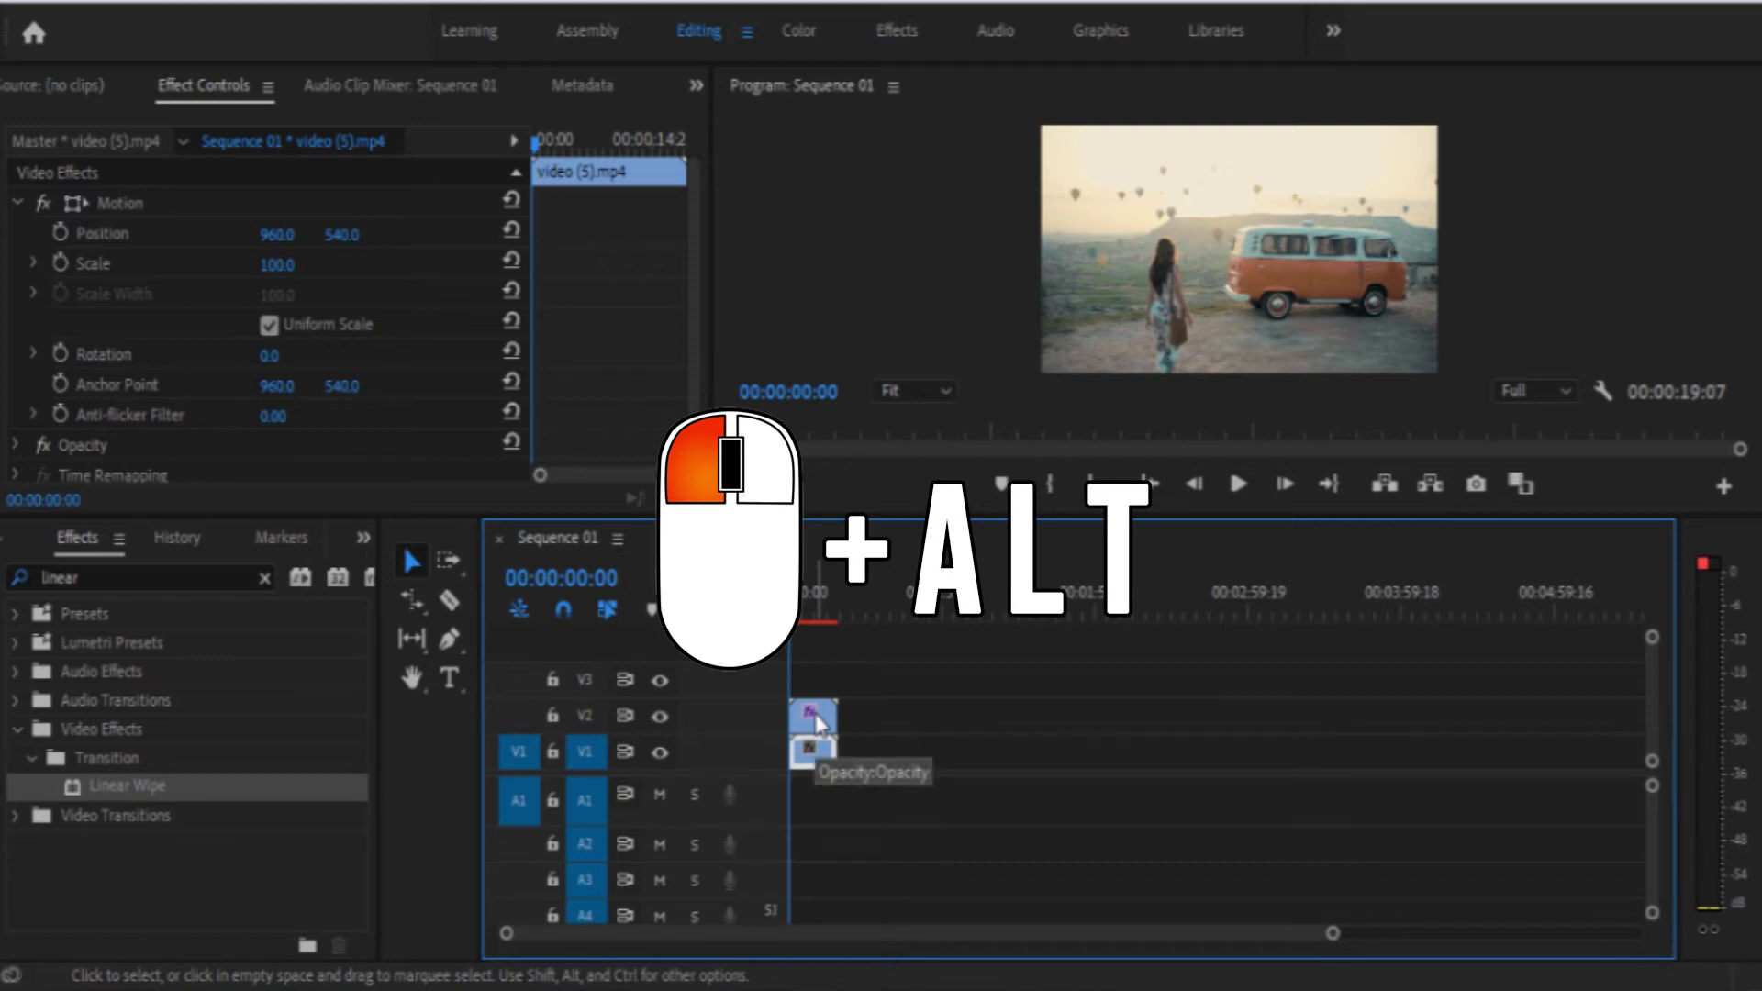
click(265, 578)
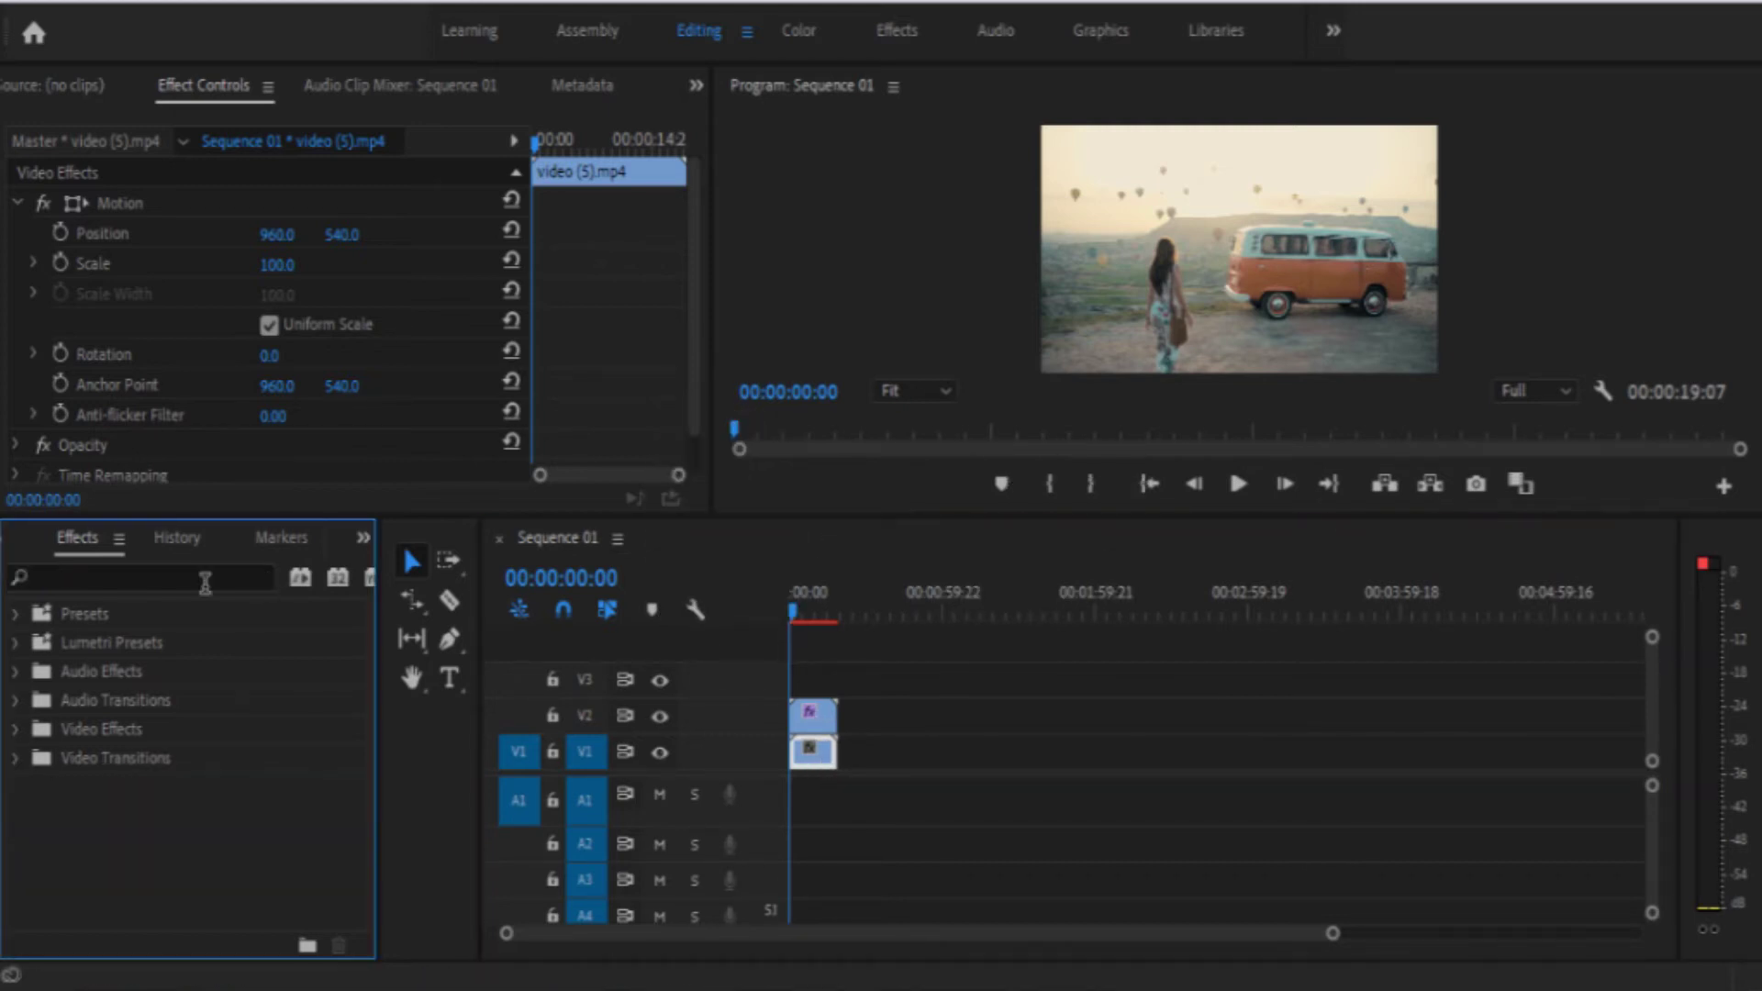
click(205, 578)
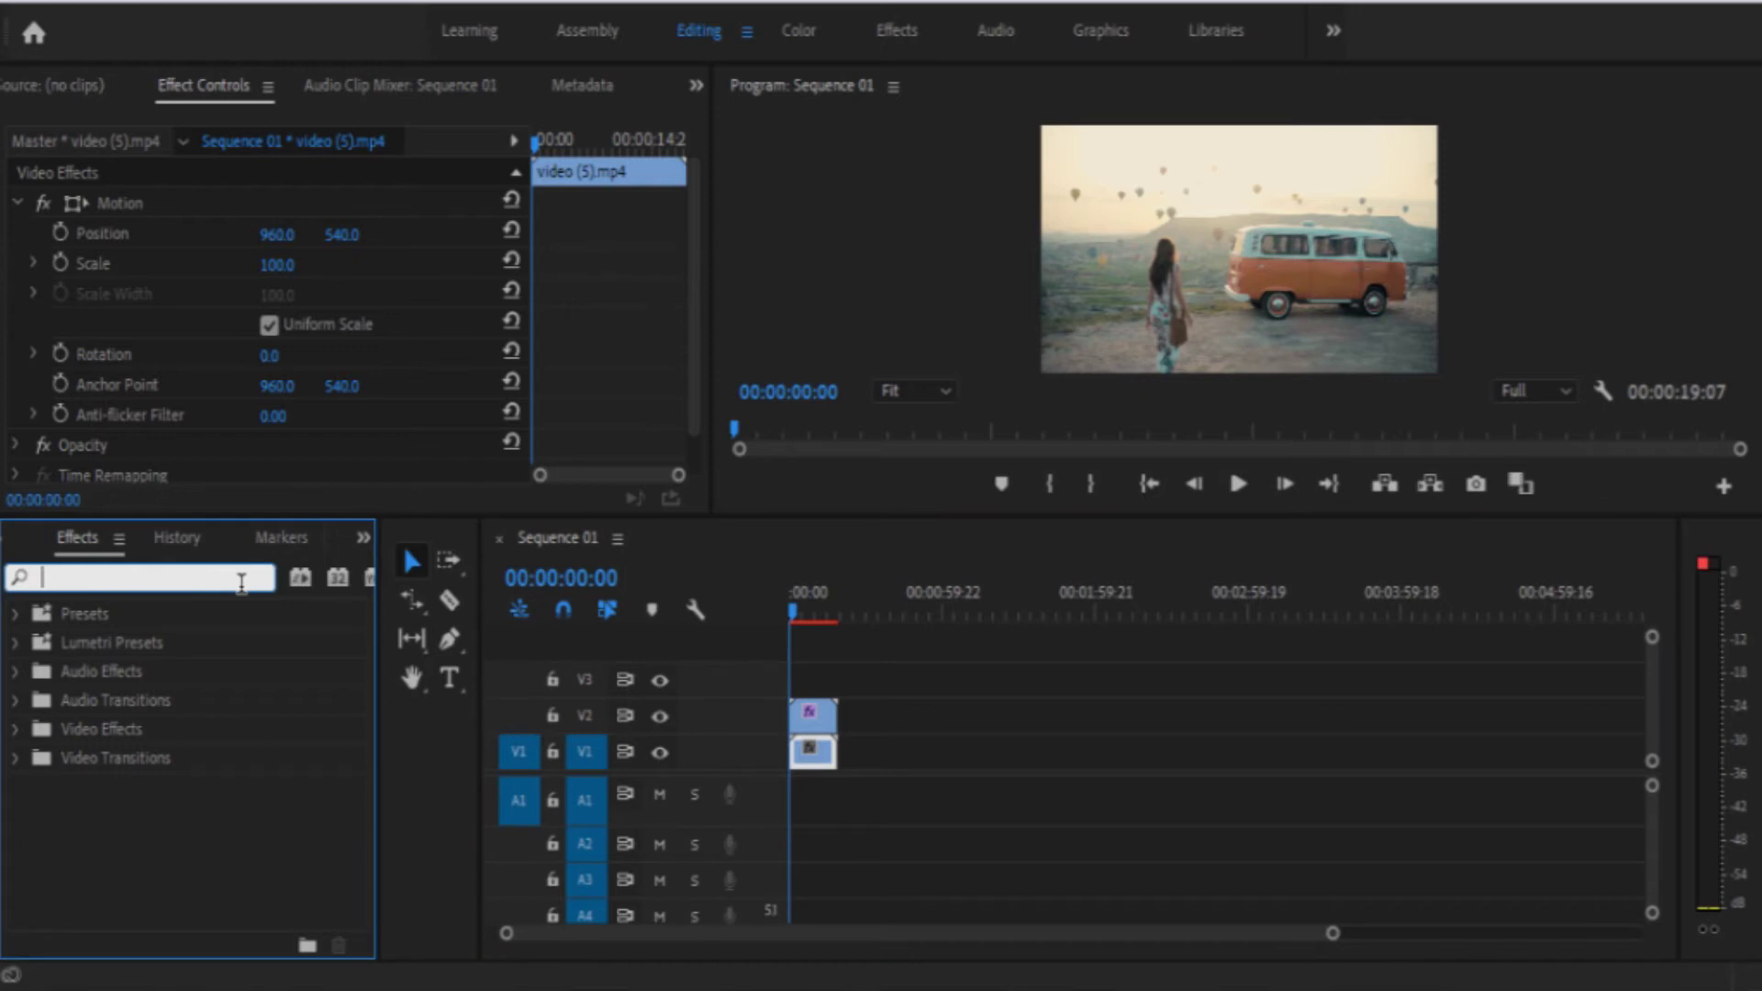
text(linear)
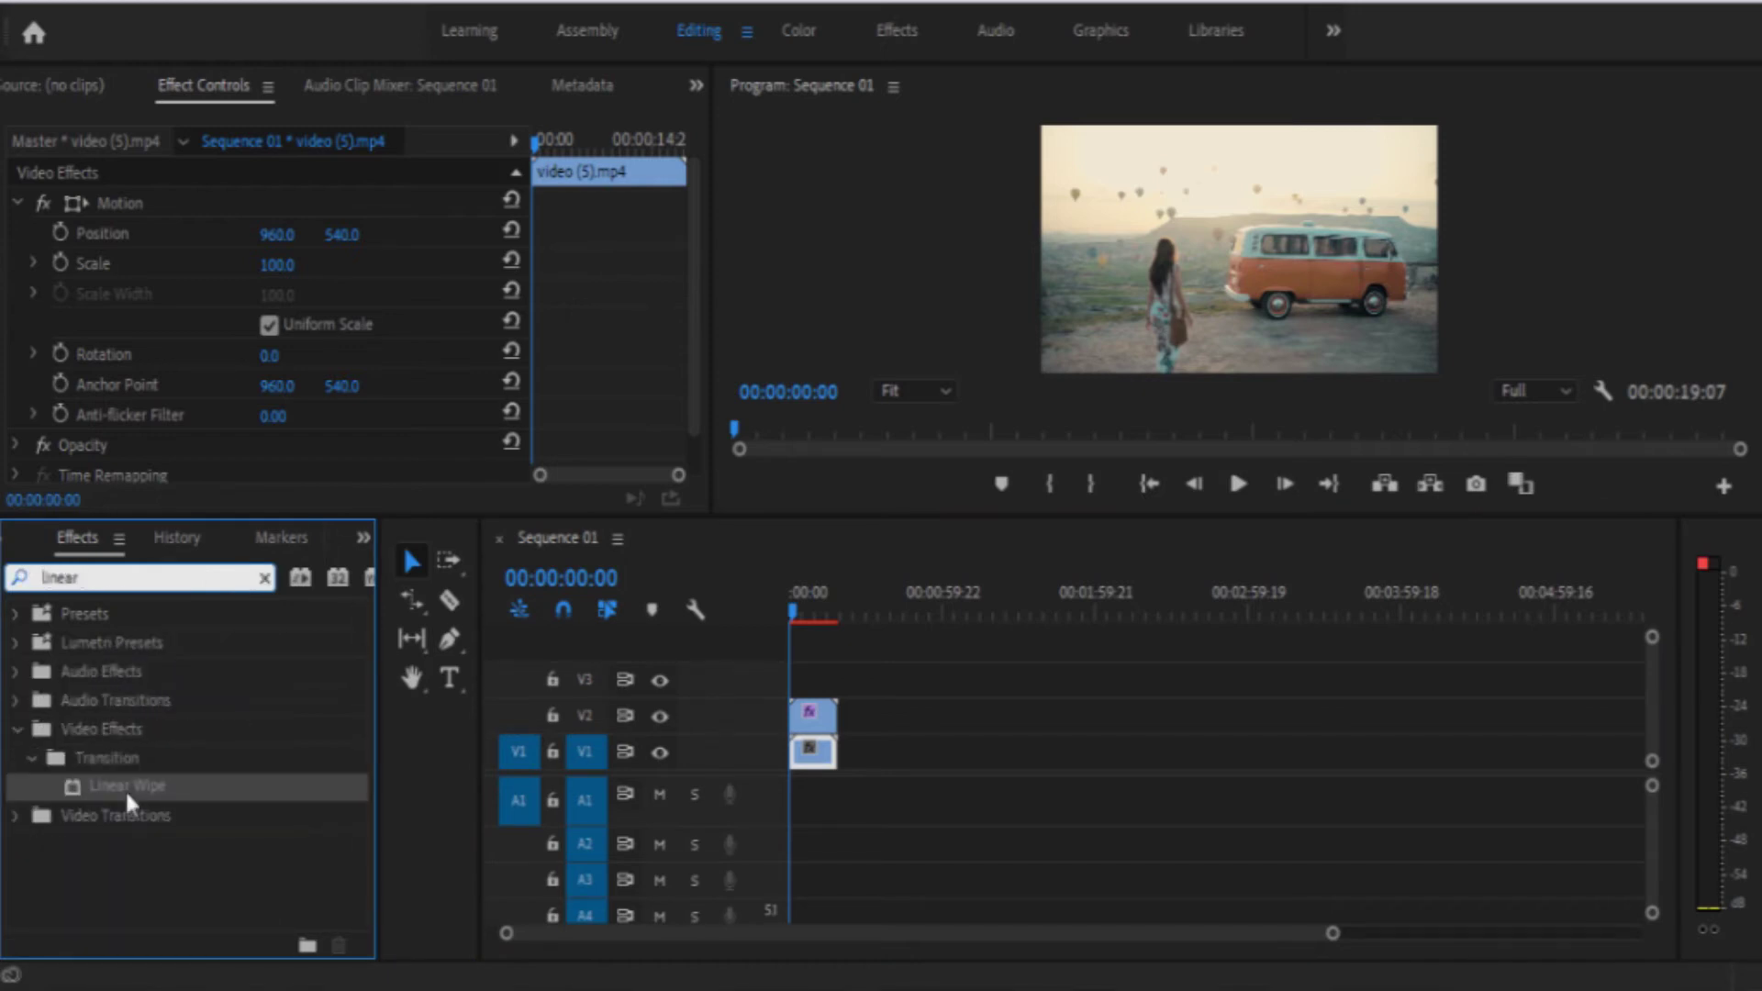
drag(79, 784, 813, 716)
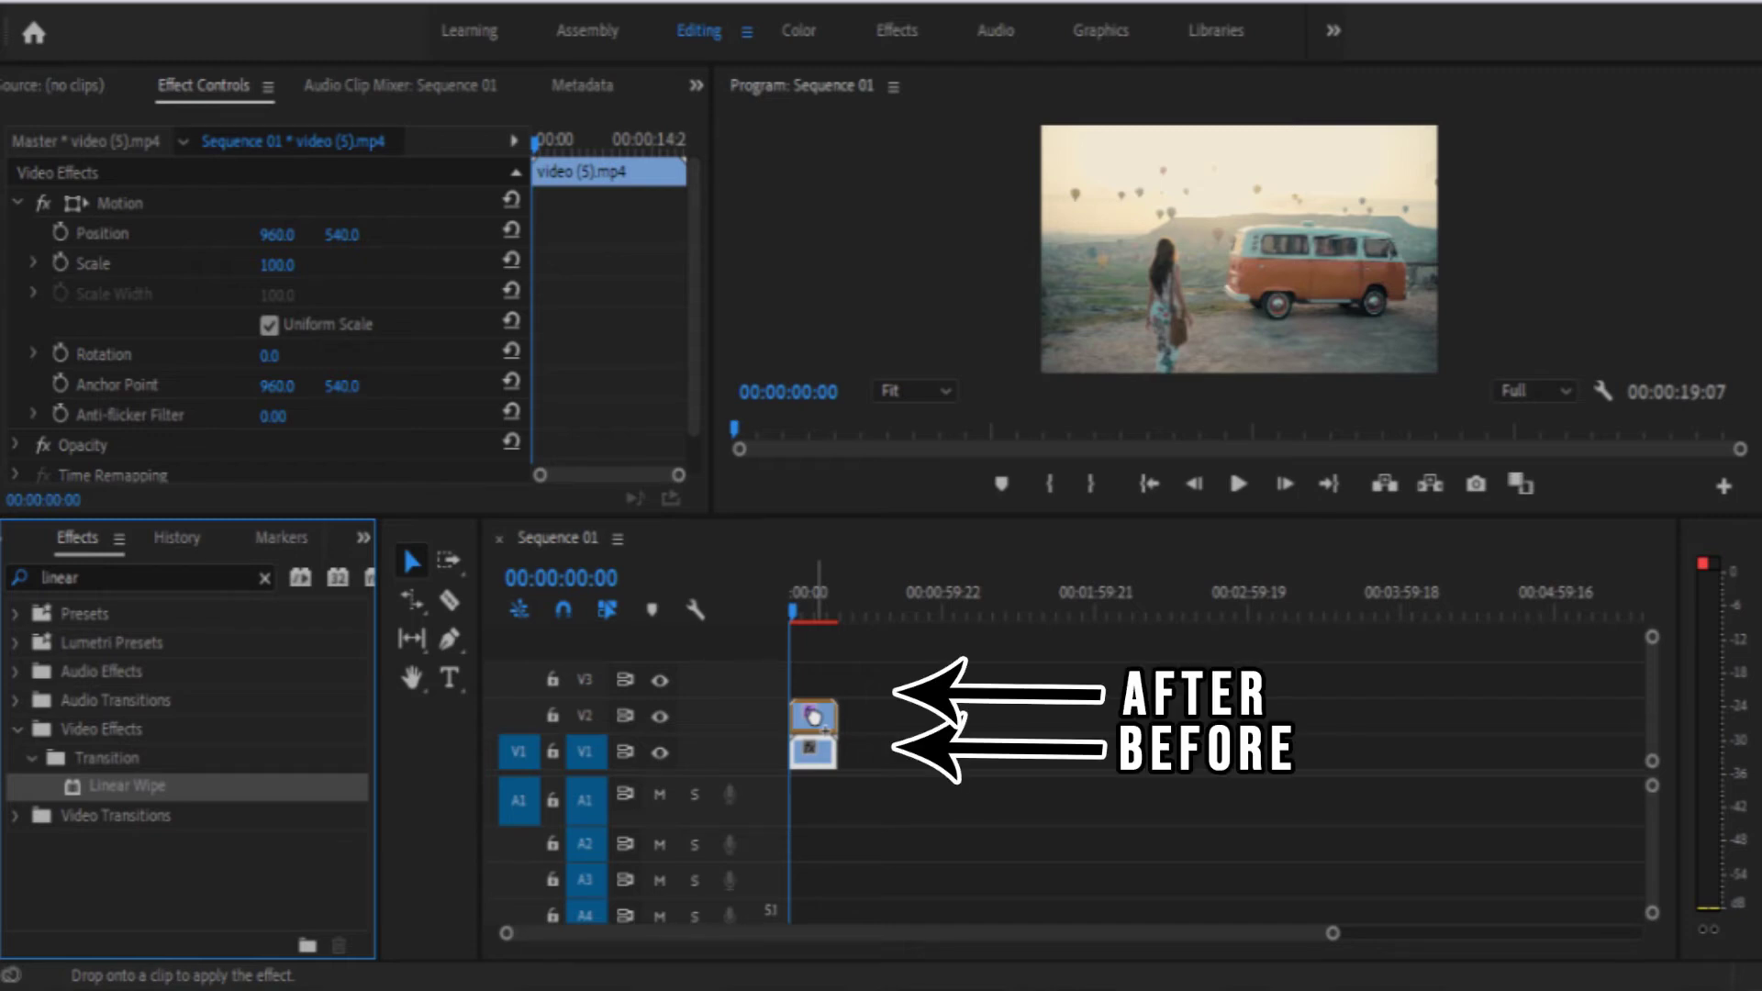
drag(814, 716, 813, 716)
Enable keyframing of Linear Wipe's Transition Completion at the clip's start and move the playhead near the clip's end
click(826, 613)
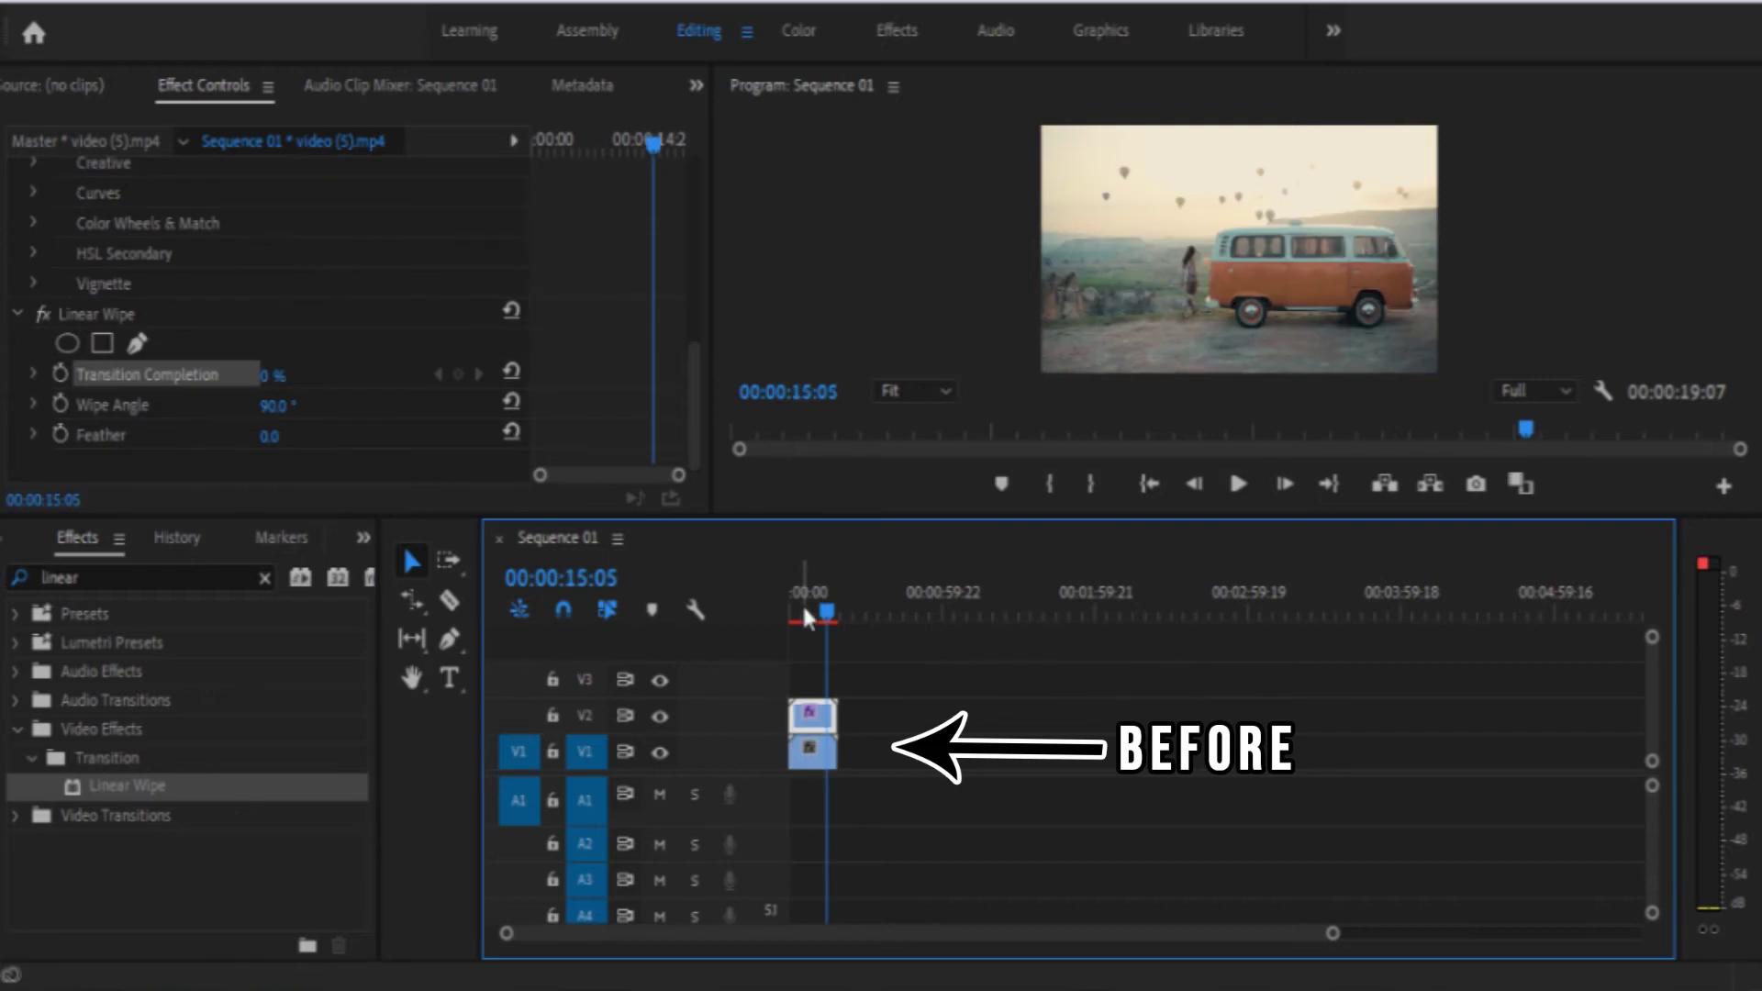
key(Home)
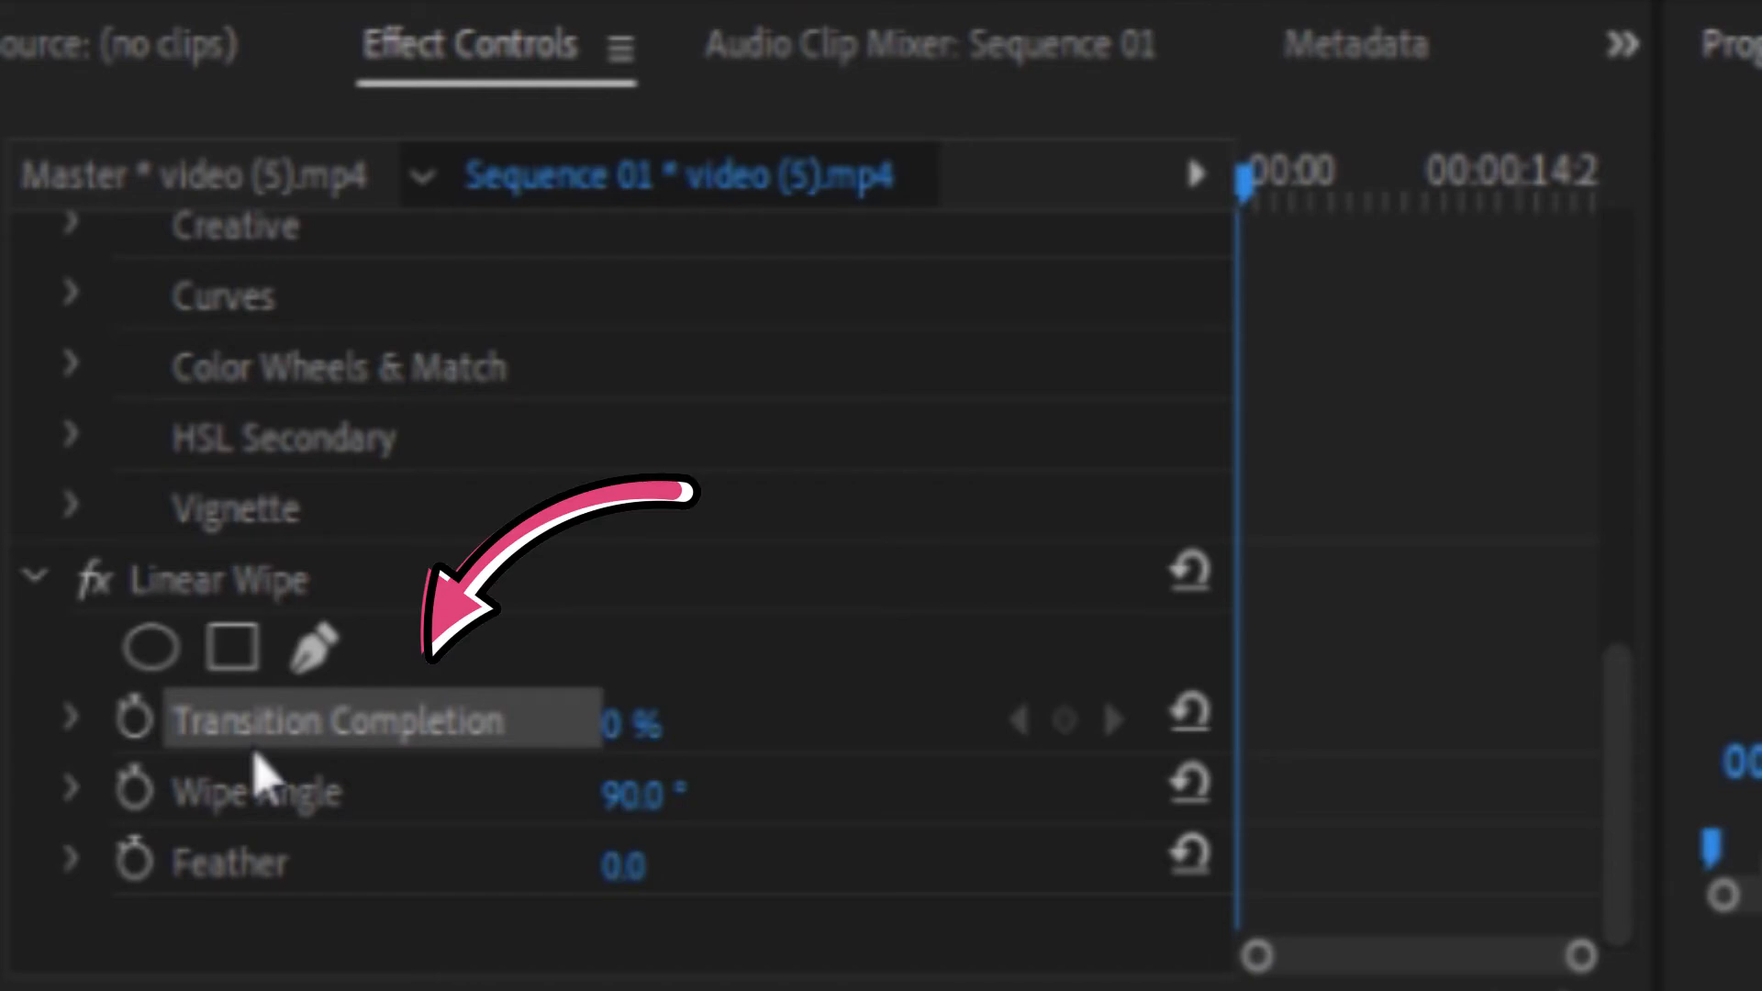
click(135, 720)
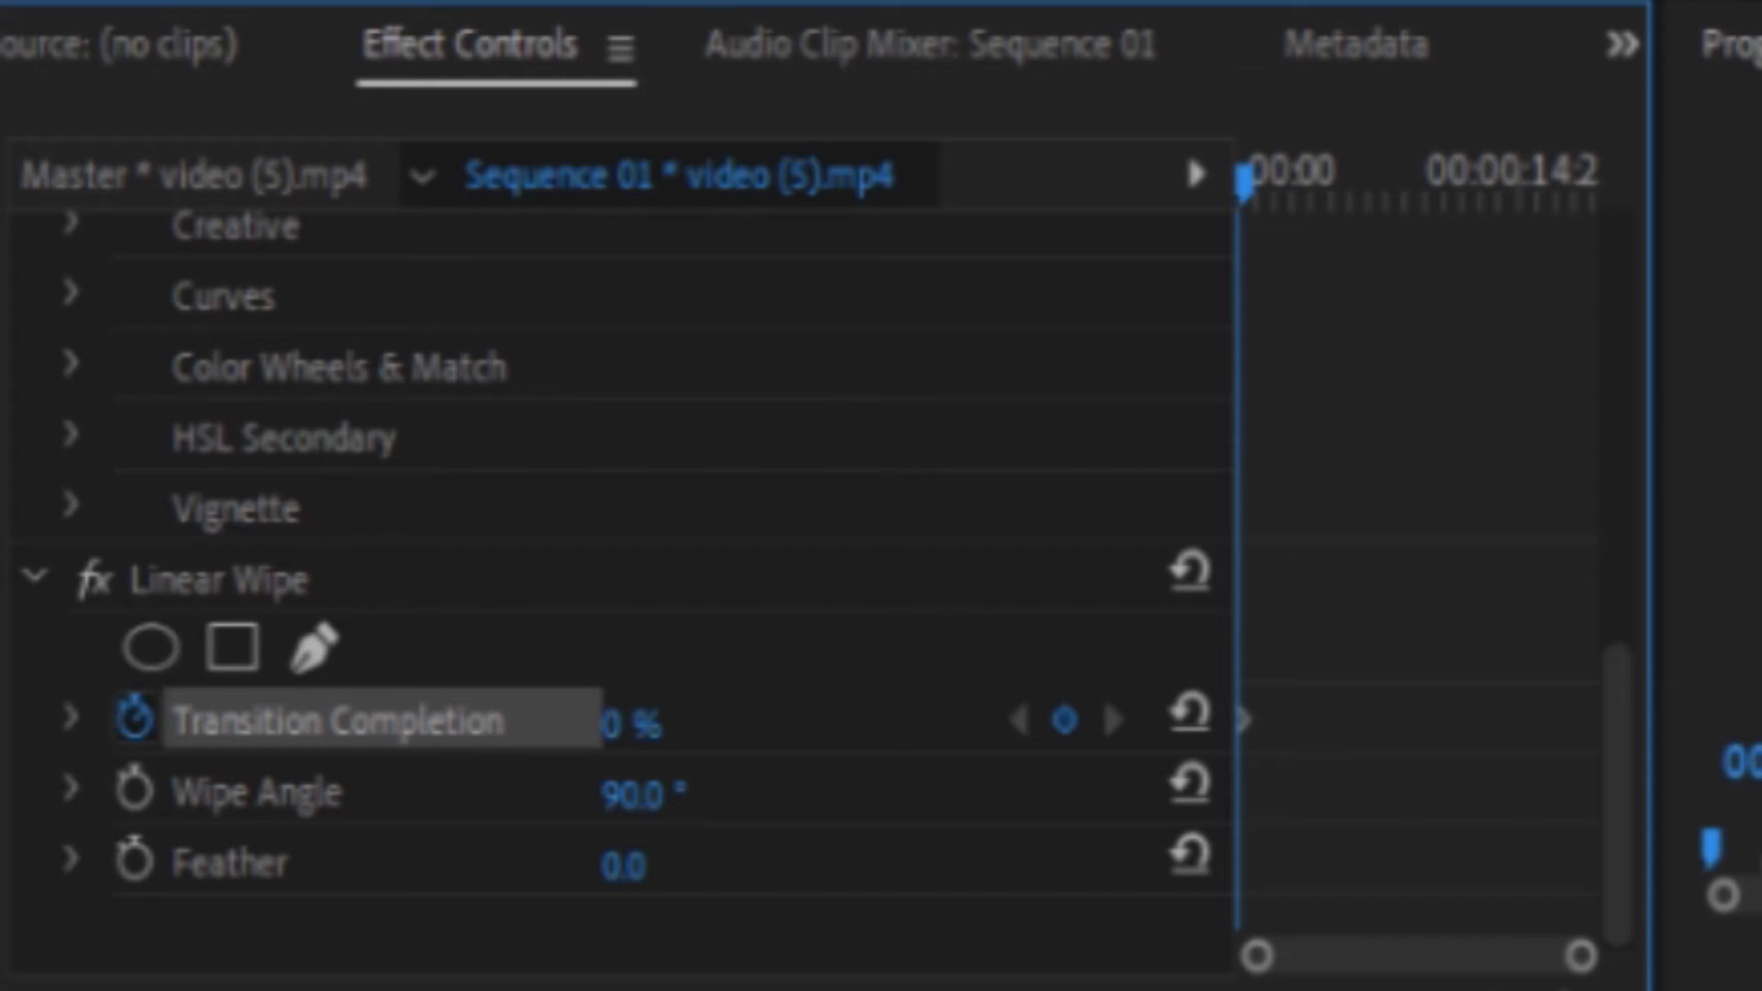
click(1531, 184)
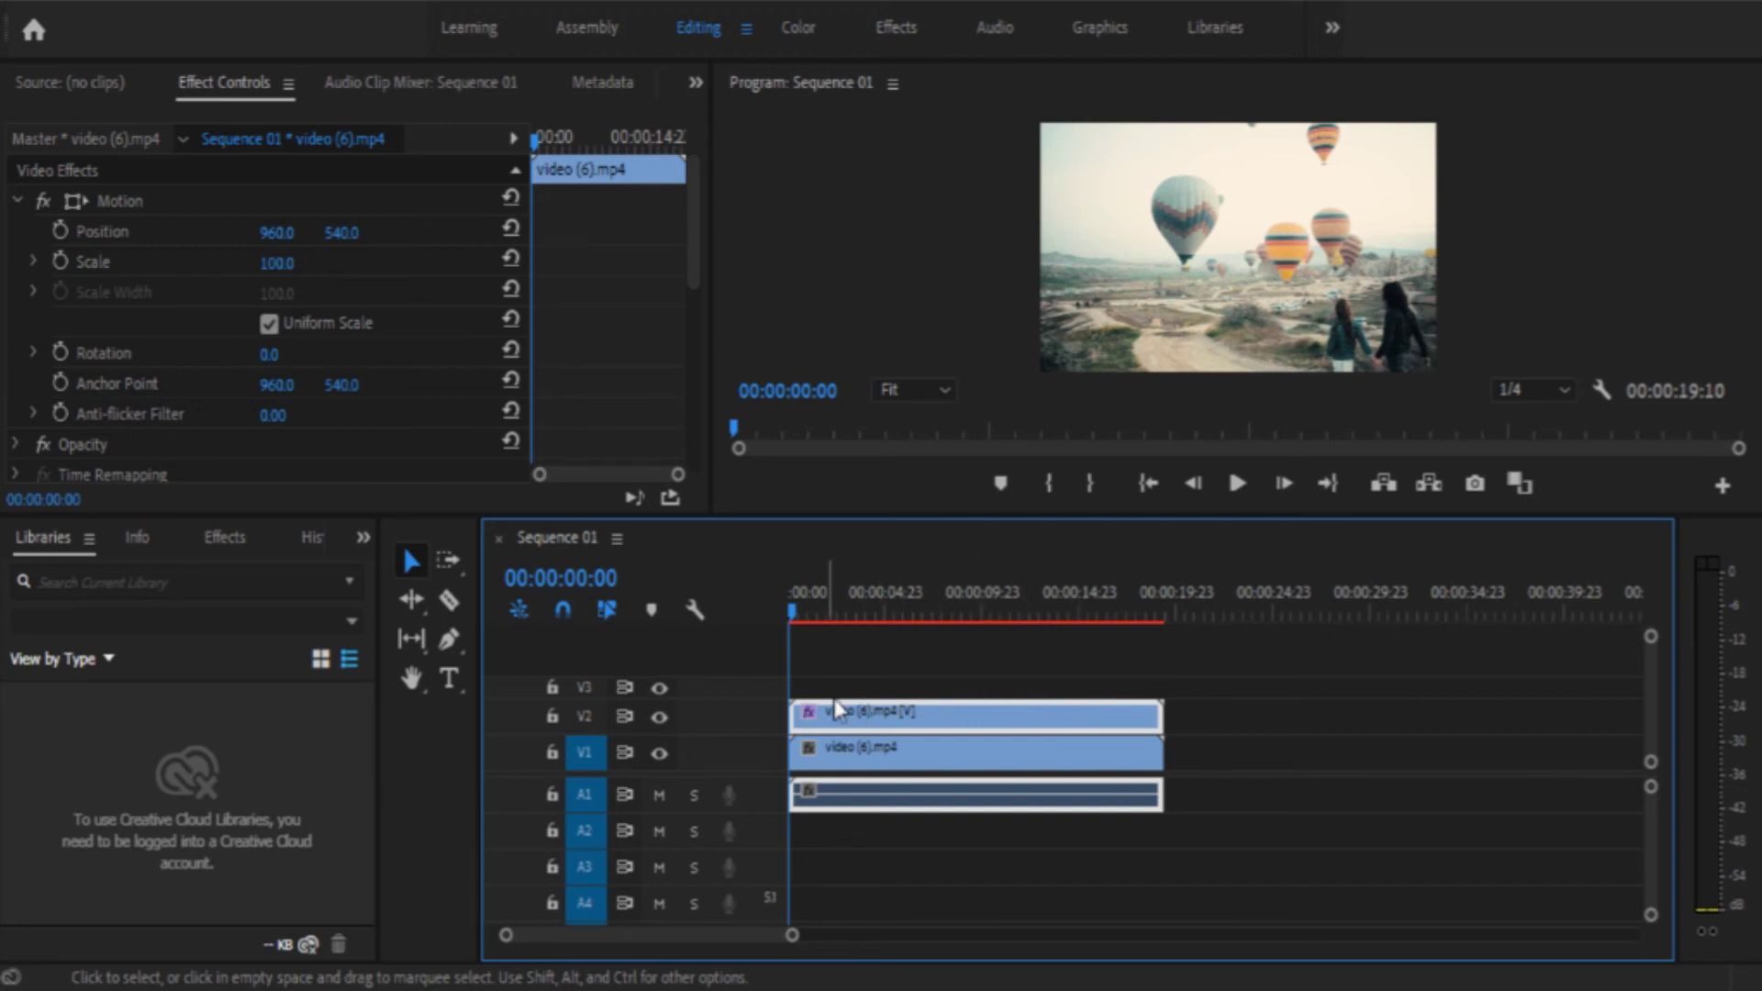
Trim the start of the V2 clip to about 5 seconds and add the Wipe video transition at its new start
drag(791, 713, 899, 713)
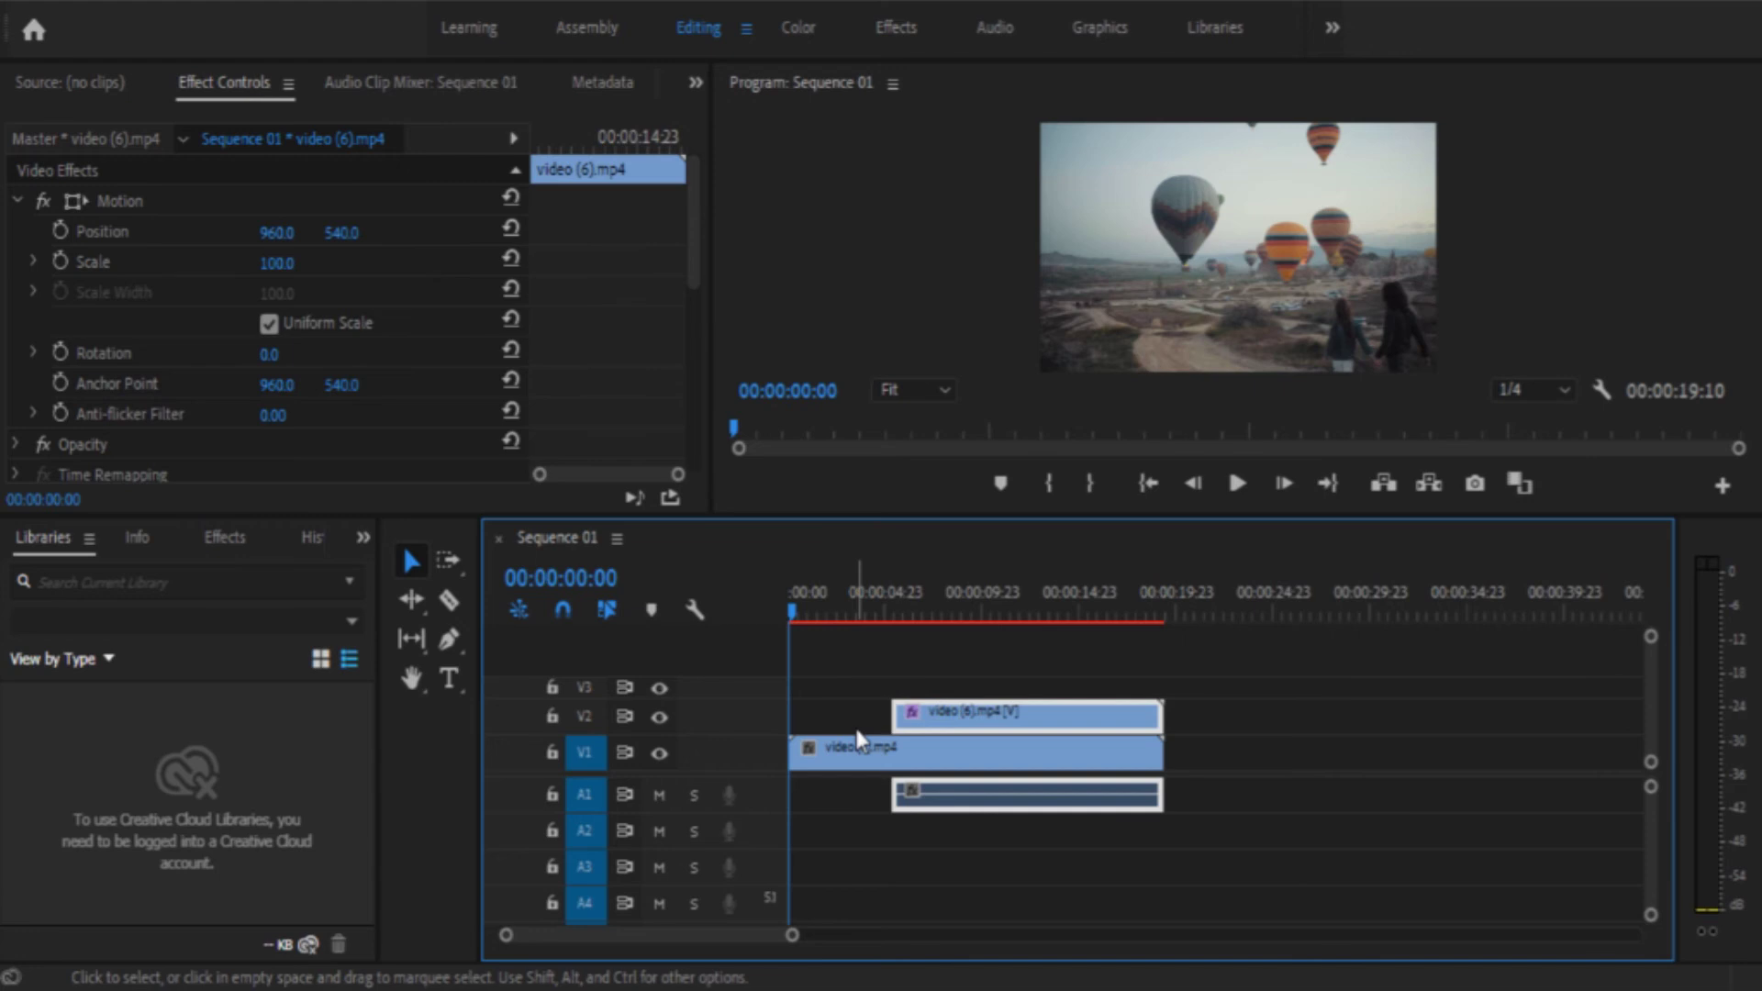
click(364, 534)
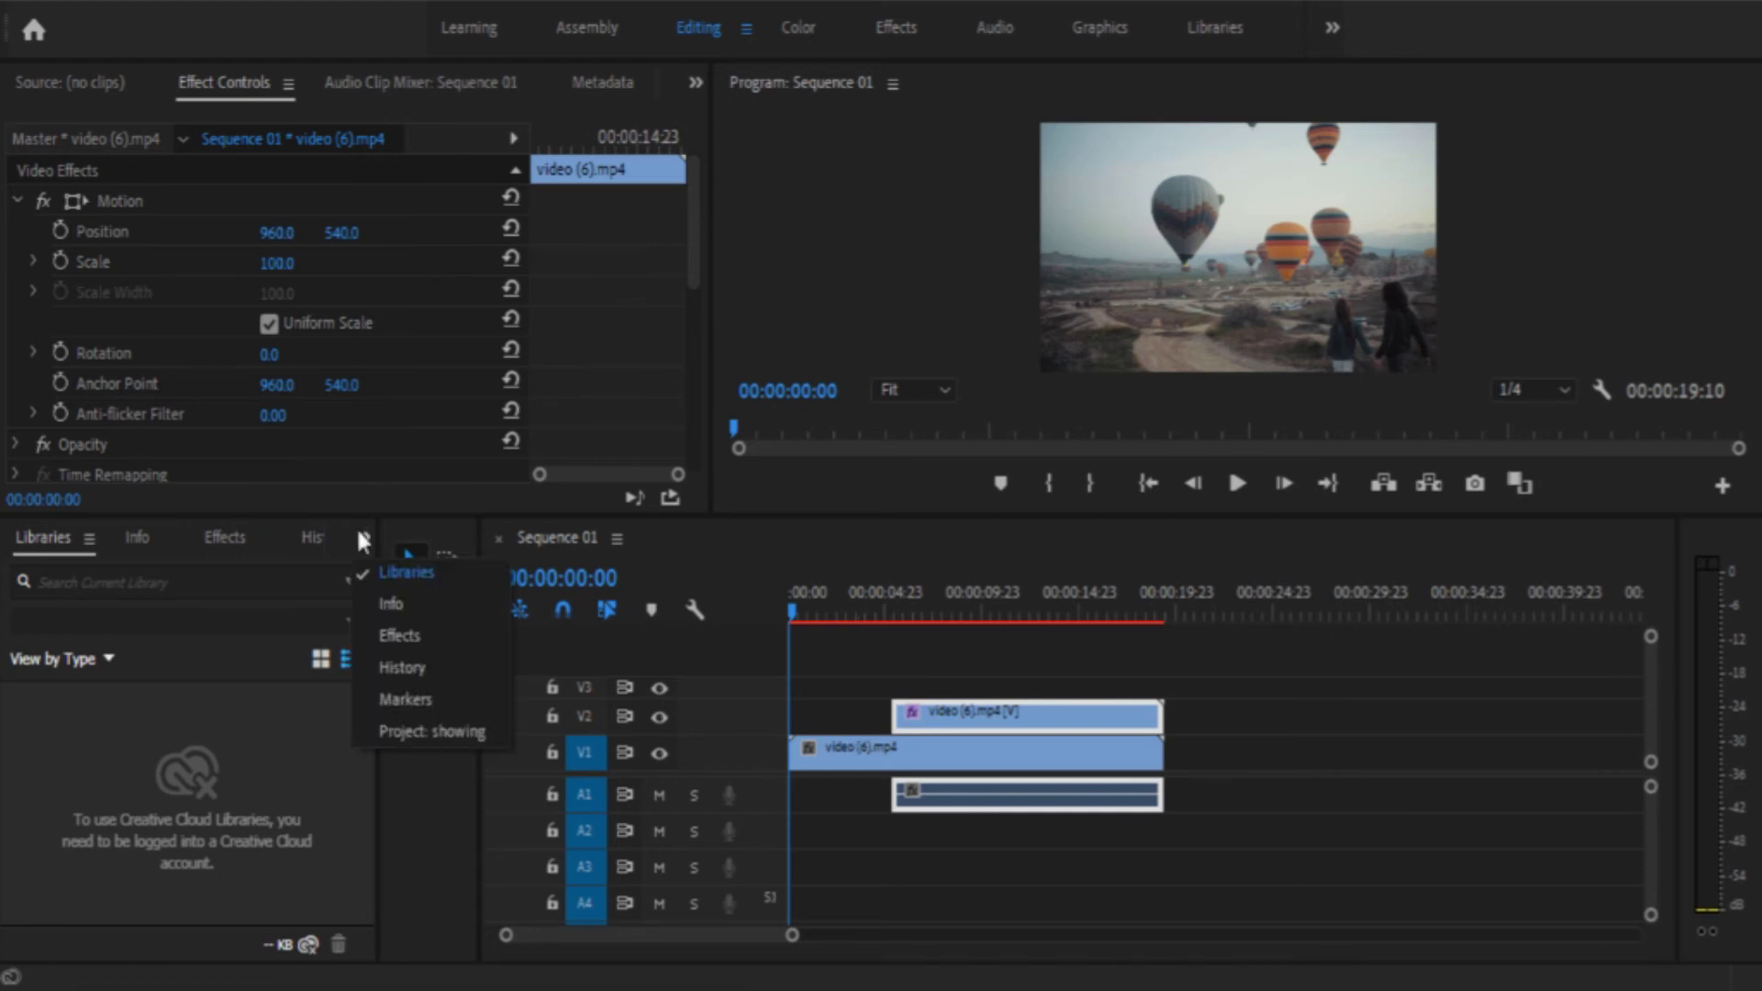
click(400, 635)
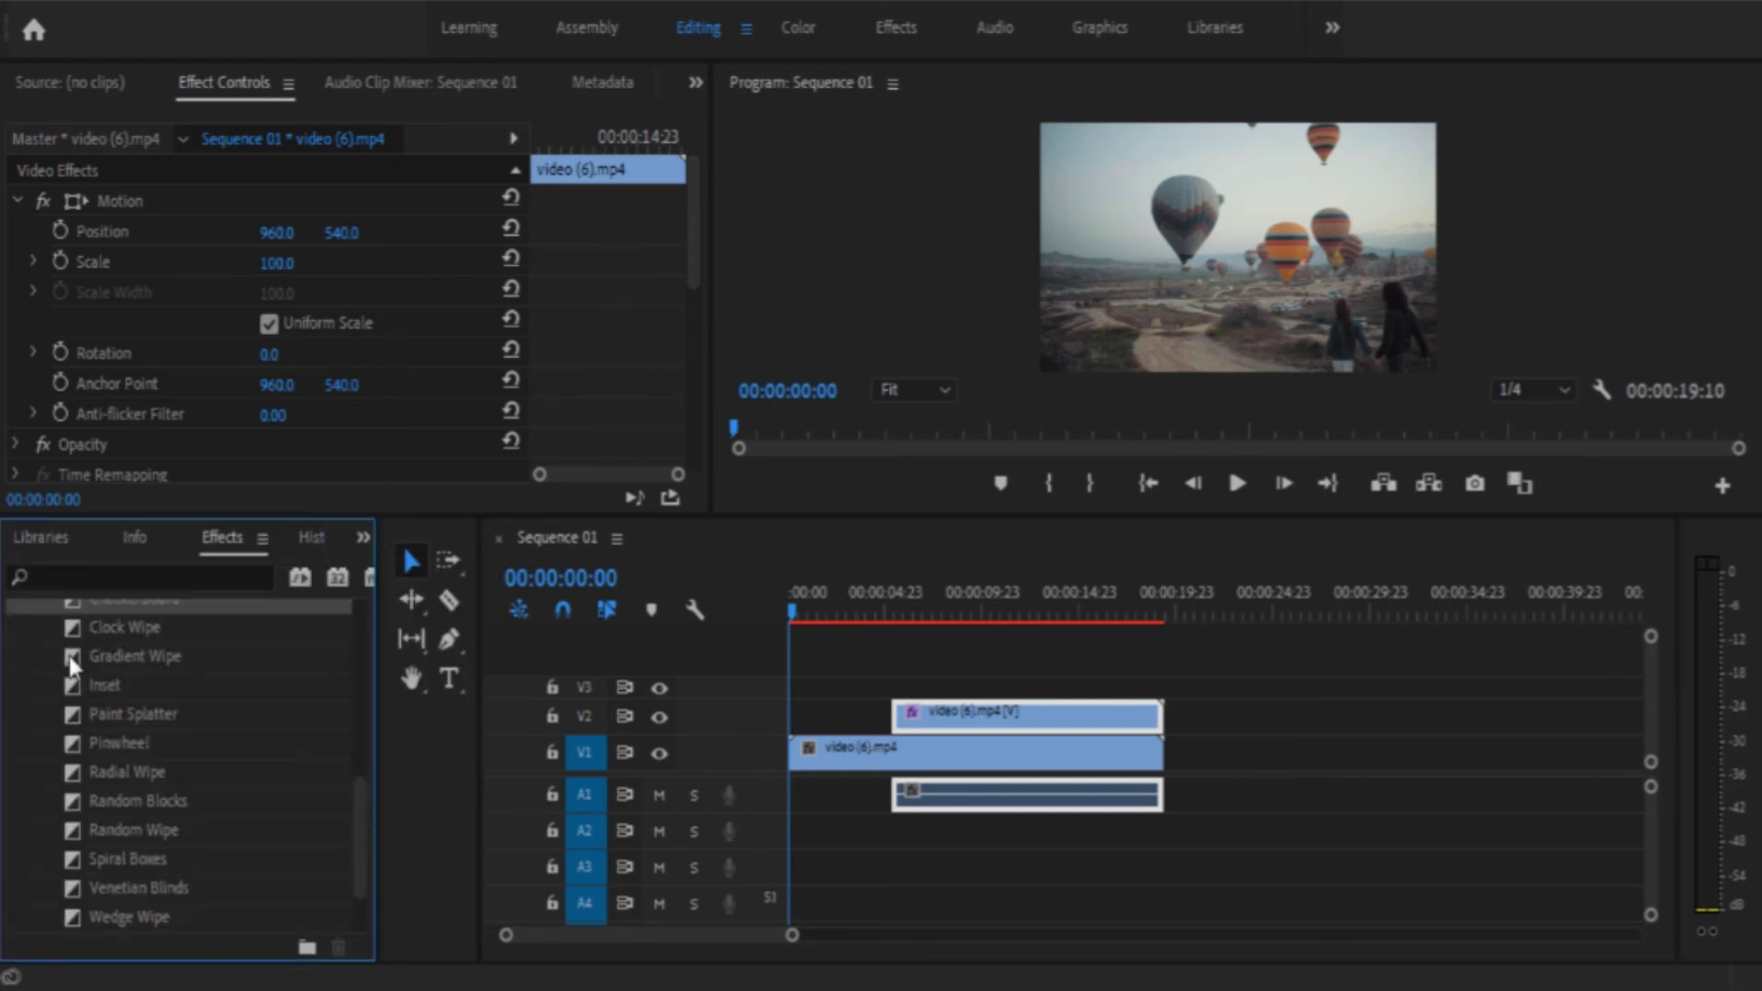
scroll(150, 686, up, 3)
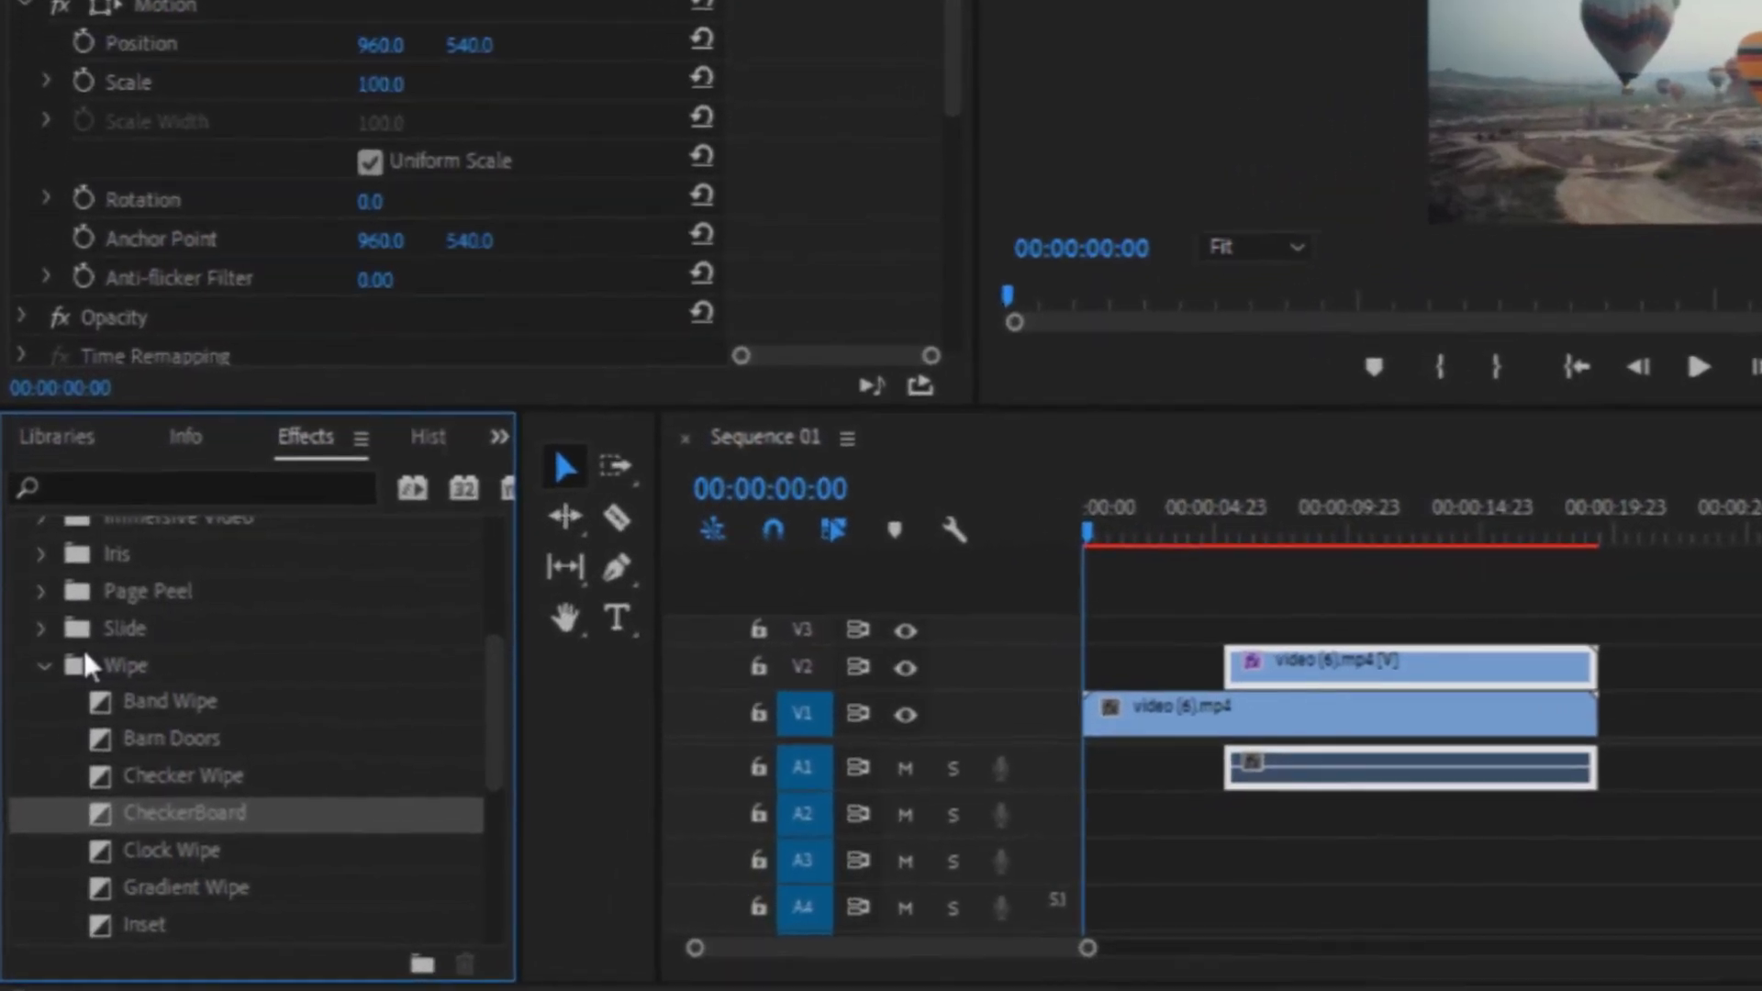
click(92, 642)
scroll(177, 716, down, 1)
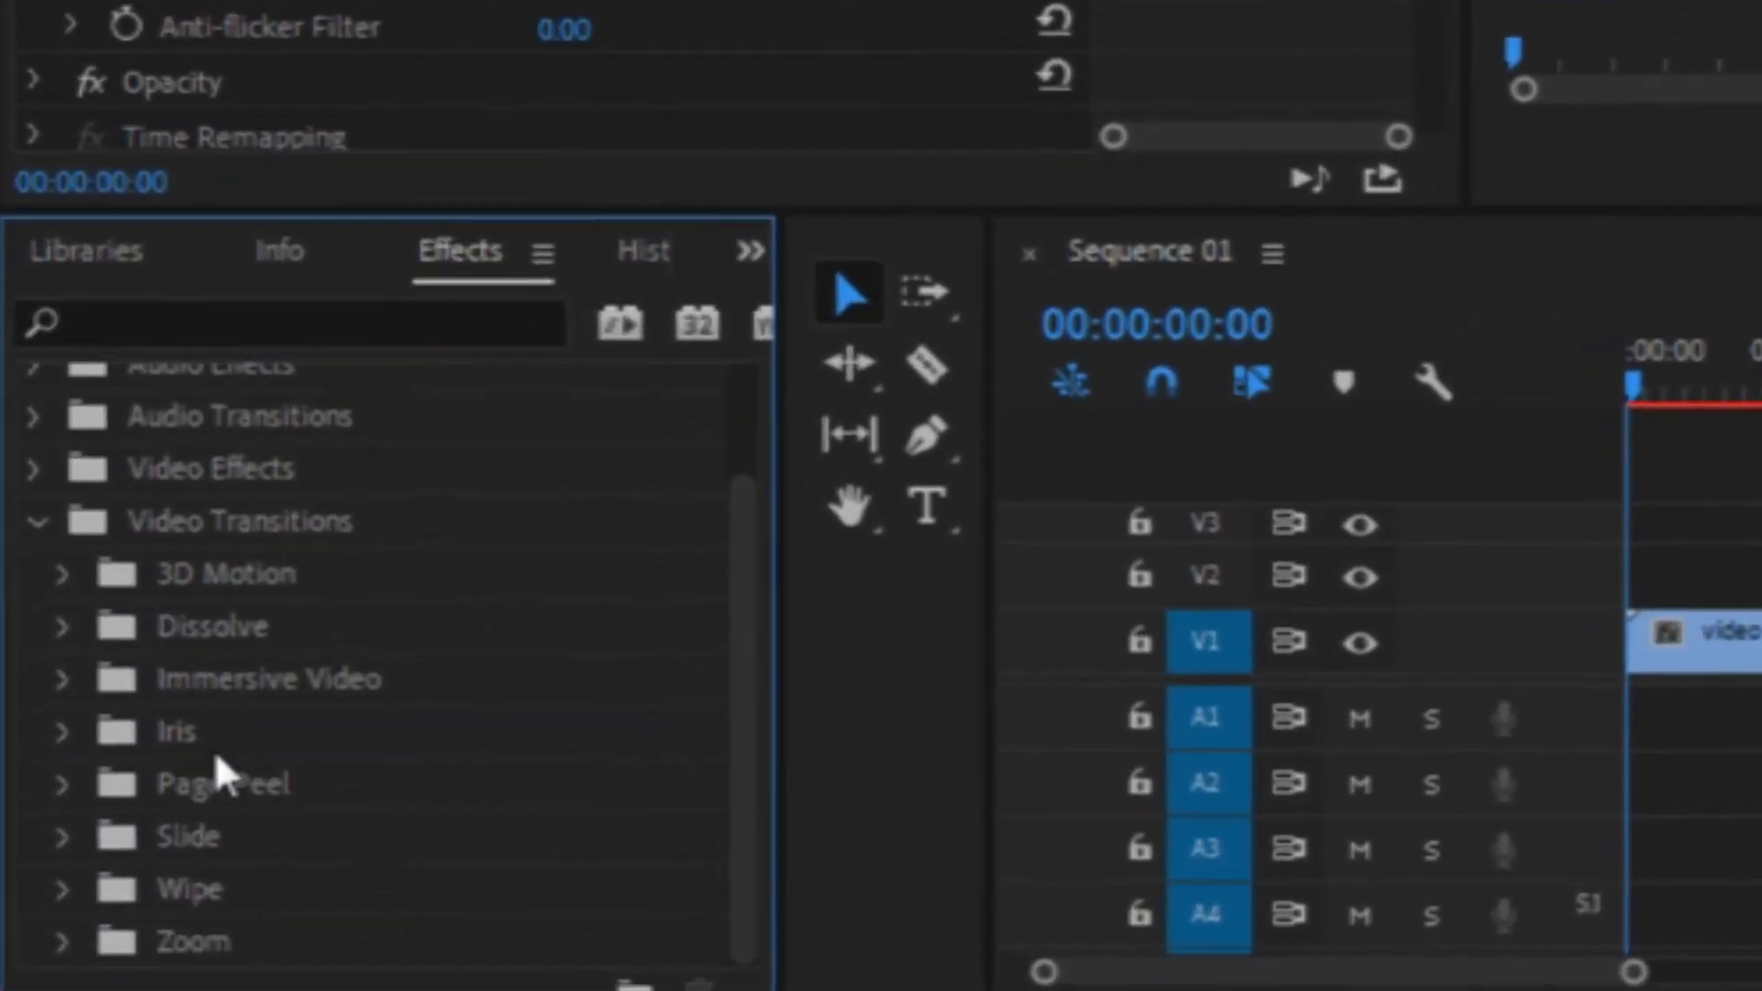
click(89, 891)
scroll(514, 624, down, 5)
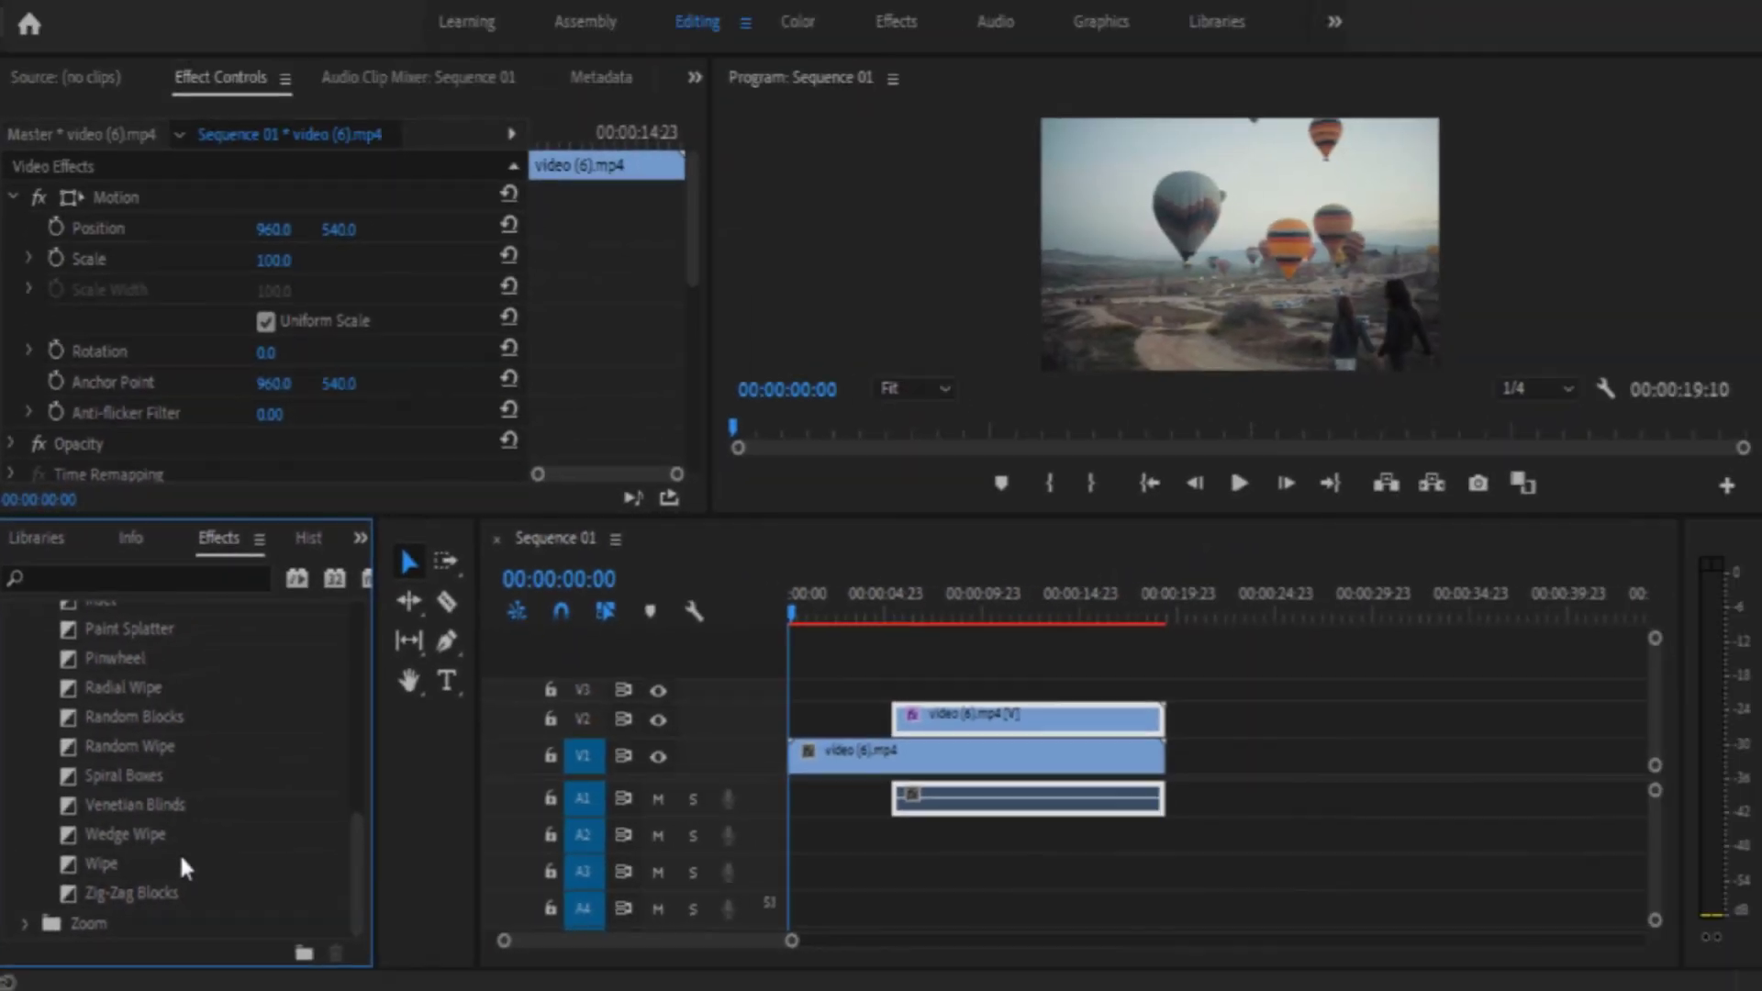
drag(181, 861, 909, 719)
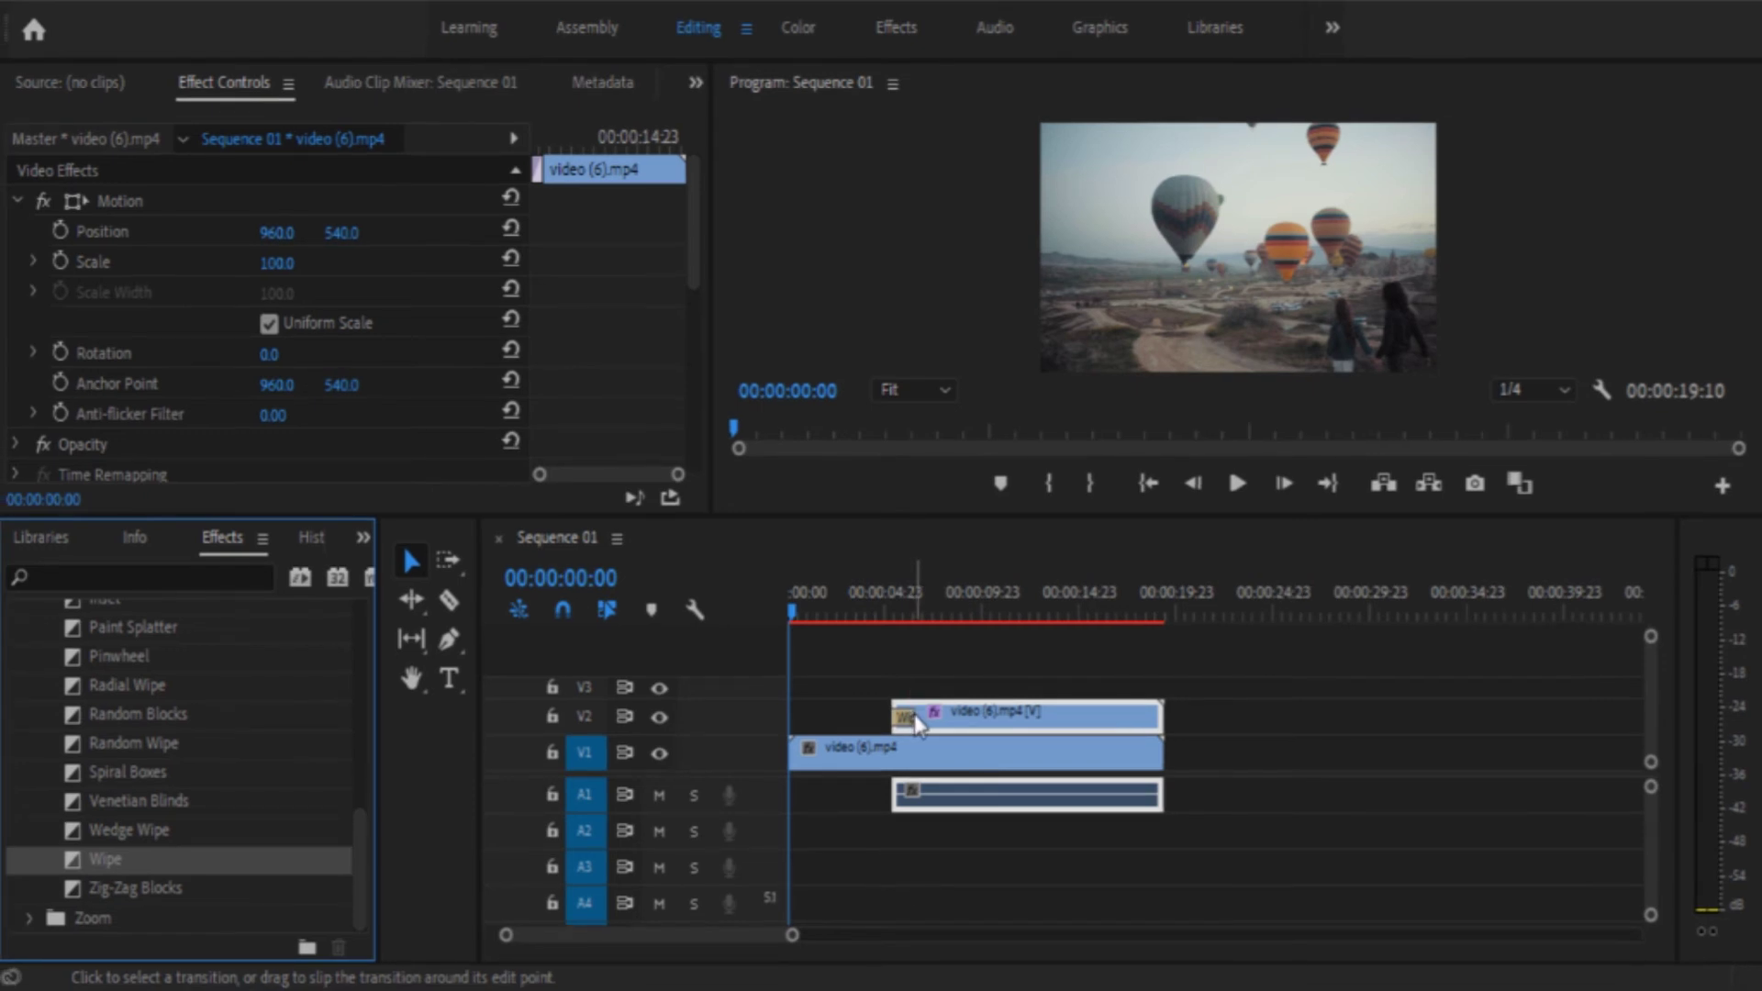
Extend the Wipe transition on the V2 clip to a duration of 00:00:07:05
click(916, 721)
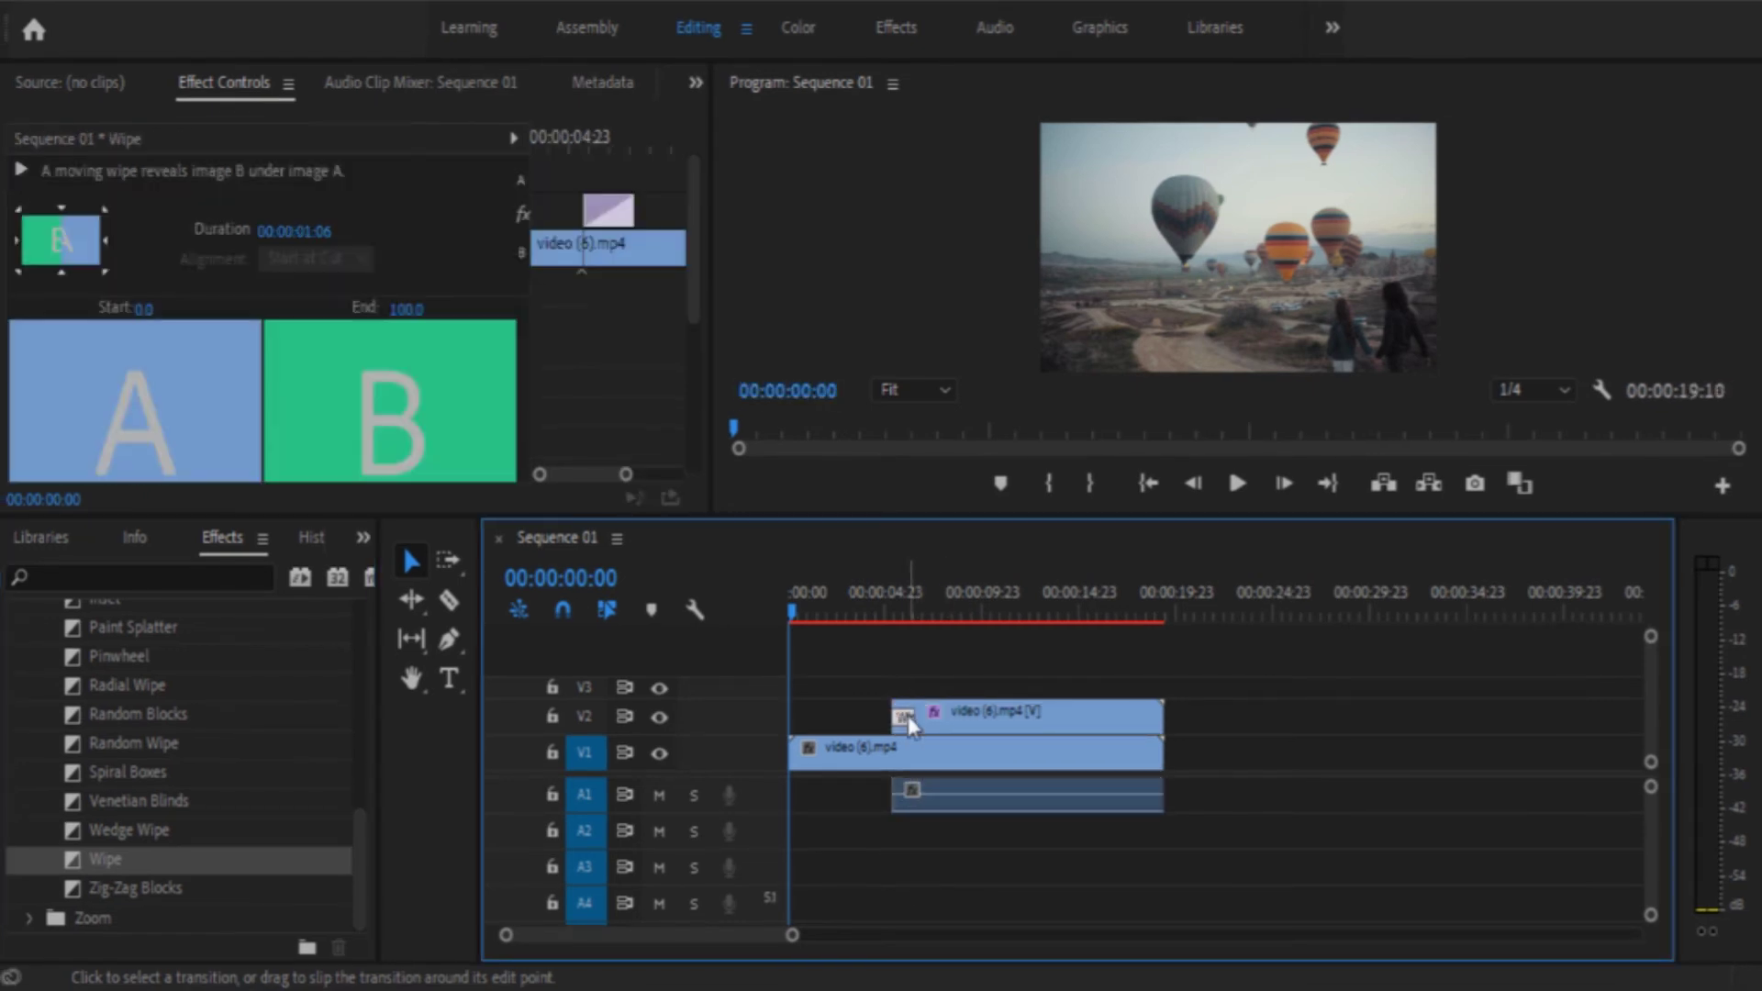
drag(909, 725, 920, 727)
drag(794, 934, 613, 935)
drag(1642, 712, 1347, 716)
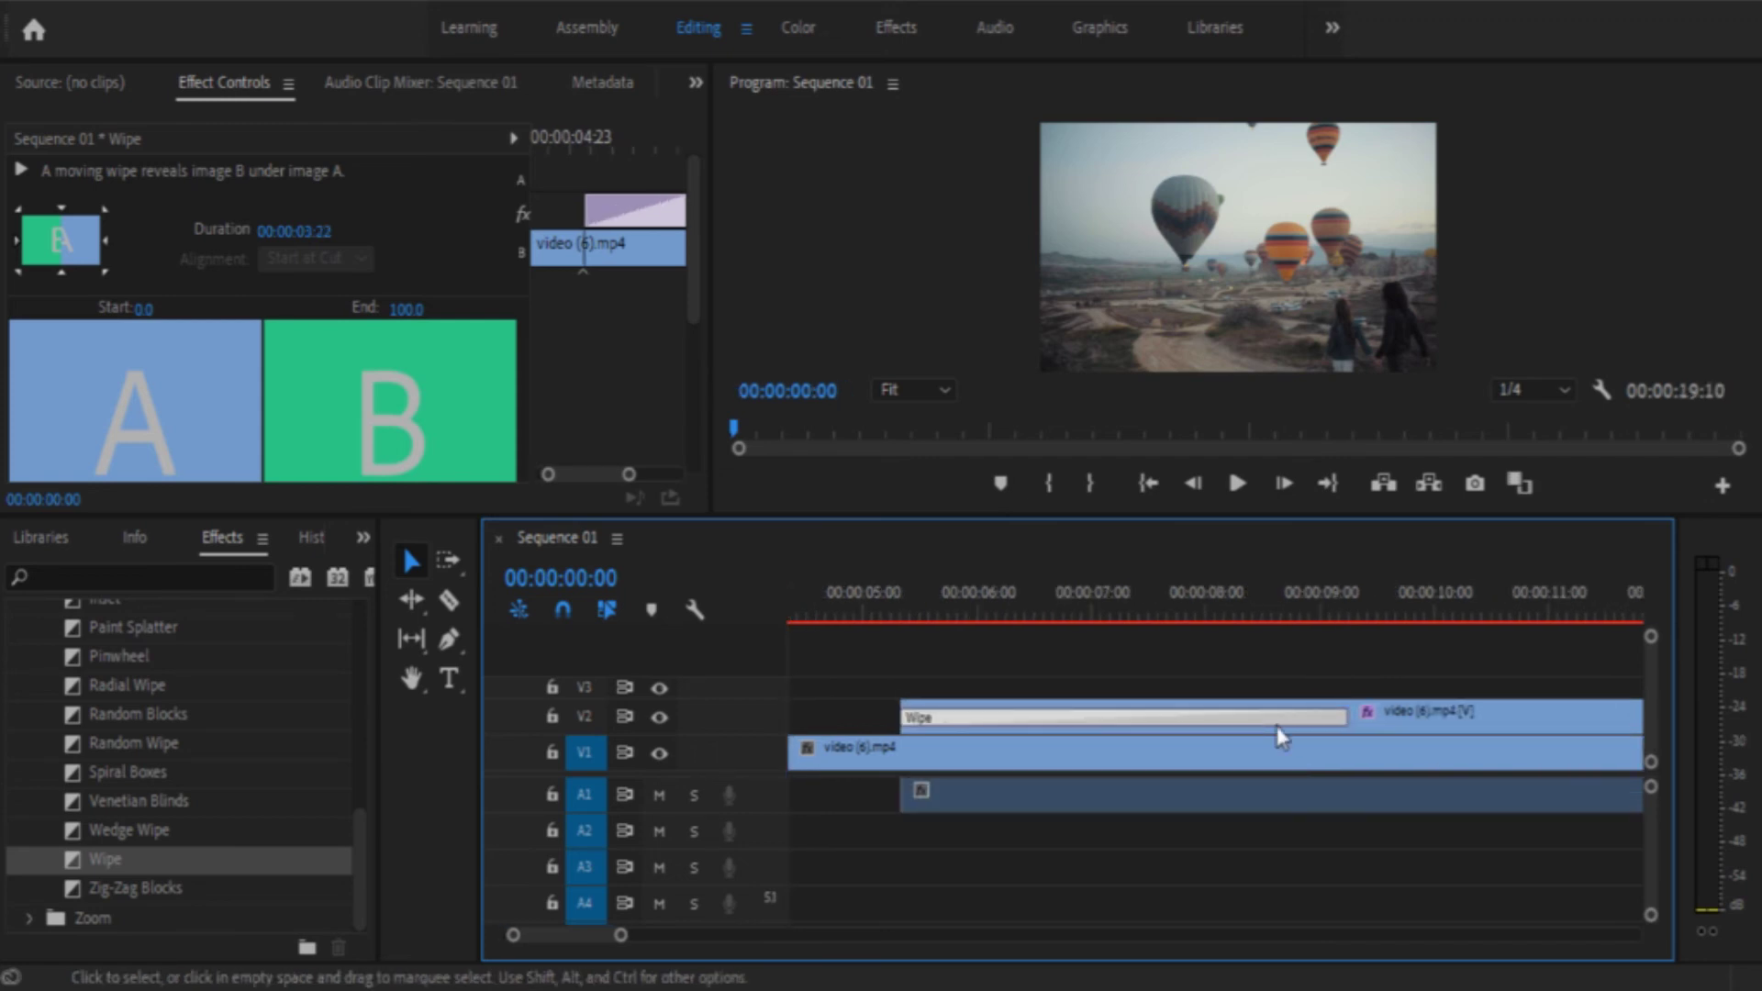
scroll(1282, 737, down, 2)
drag(1223, 712, 1575, 708)
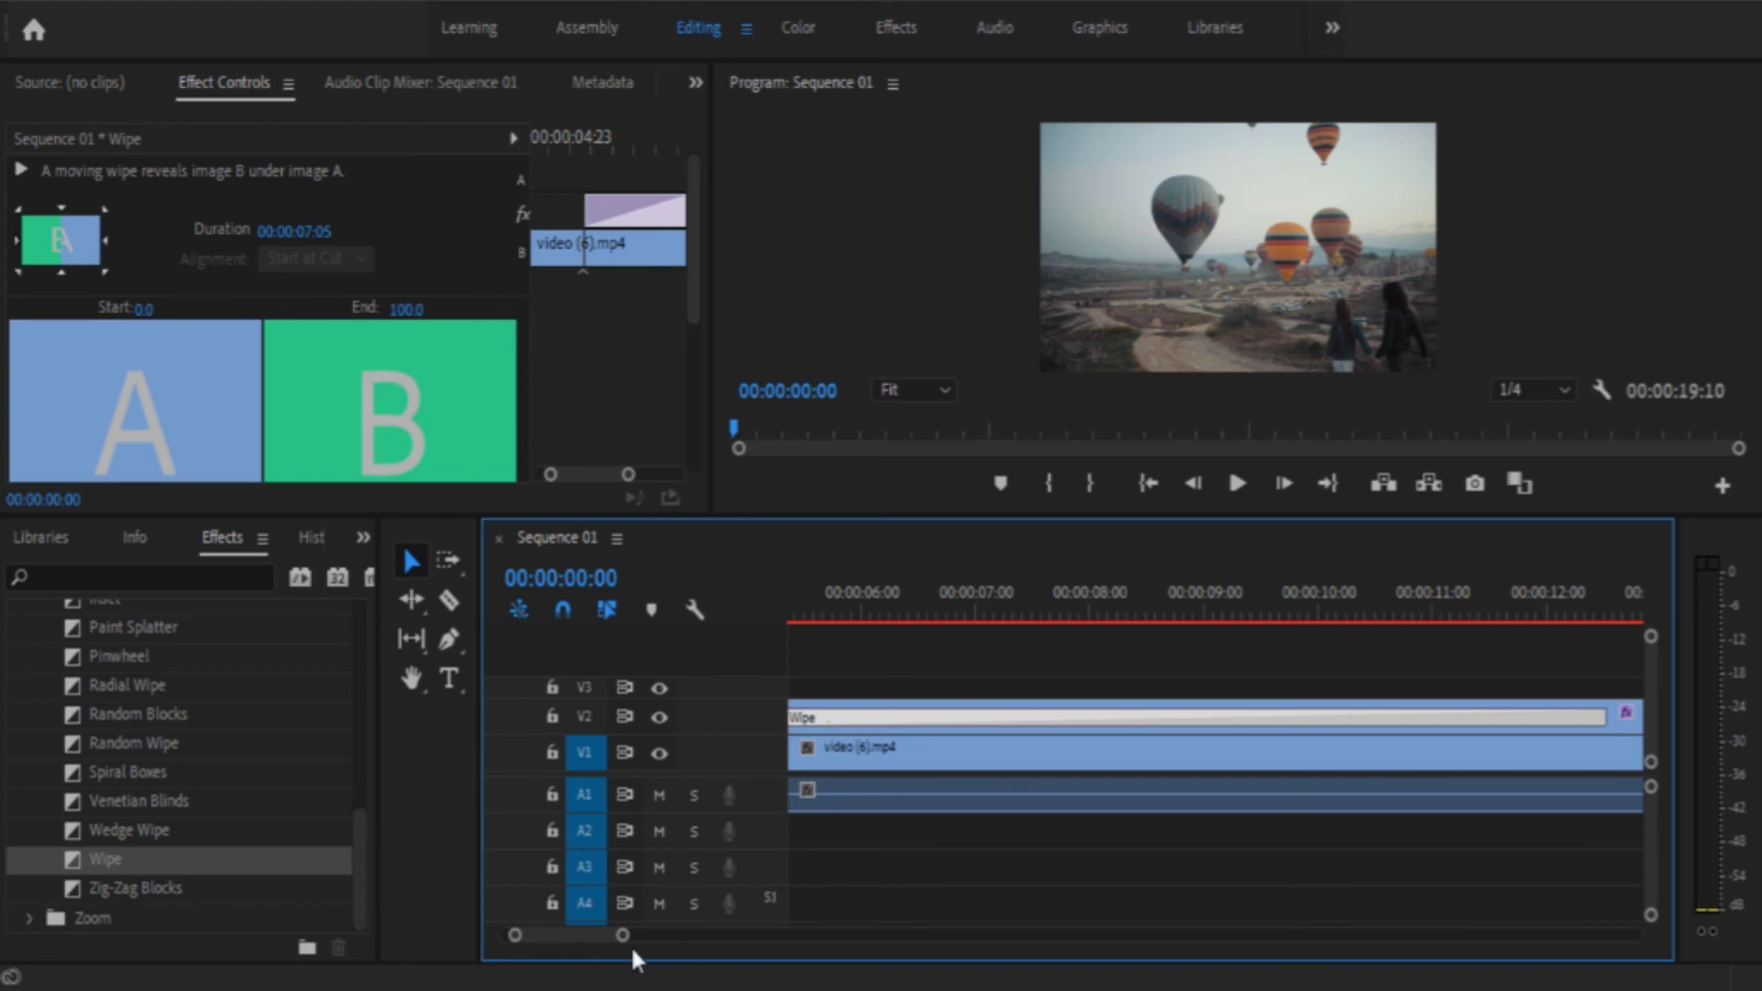
drag(623, 936, 1085, 936)
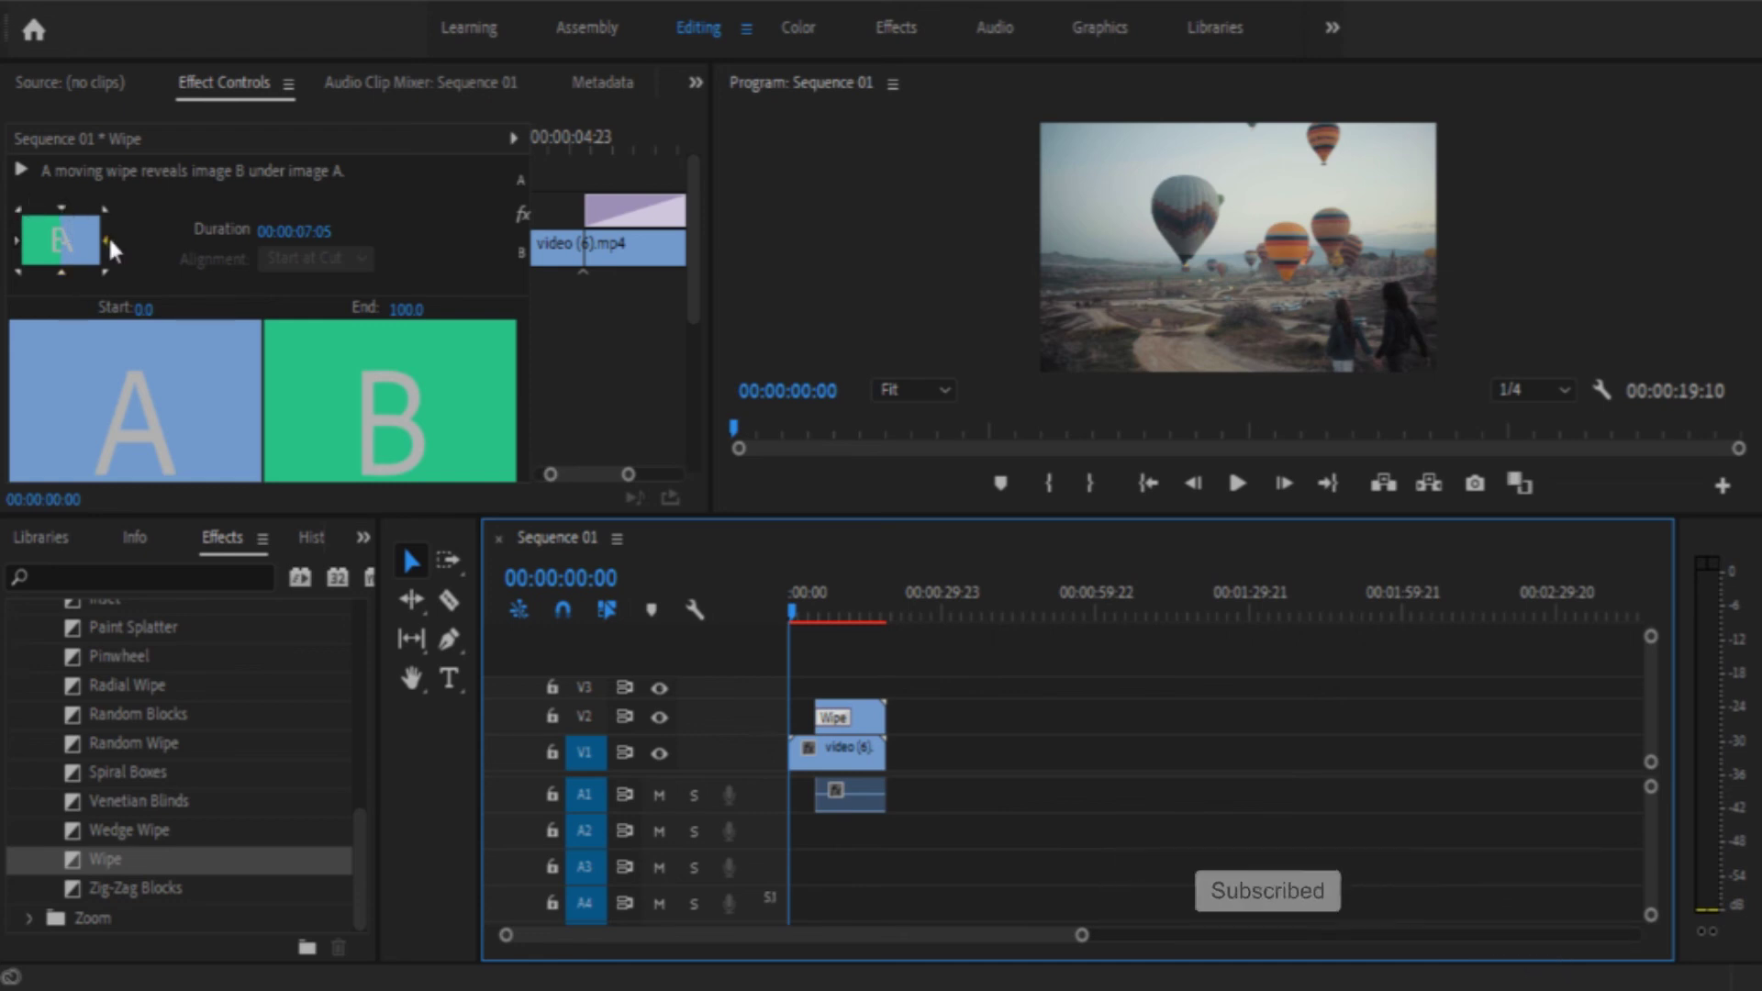
Set the Wipe to run from the upper-left corner and place the playhead at the transition's start, 00:00:05:07
click(16, 211)
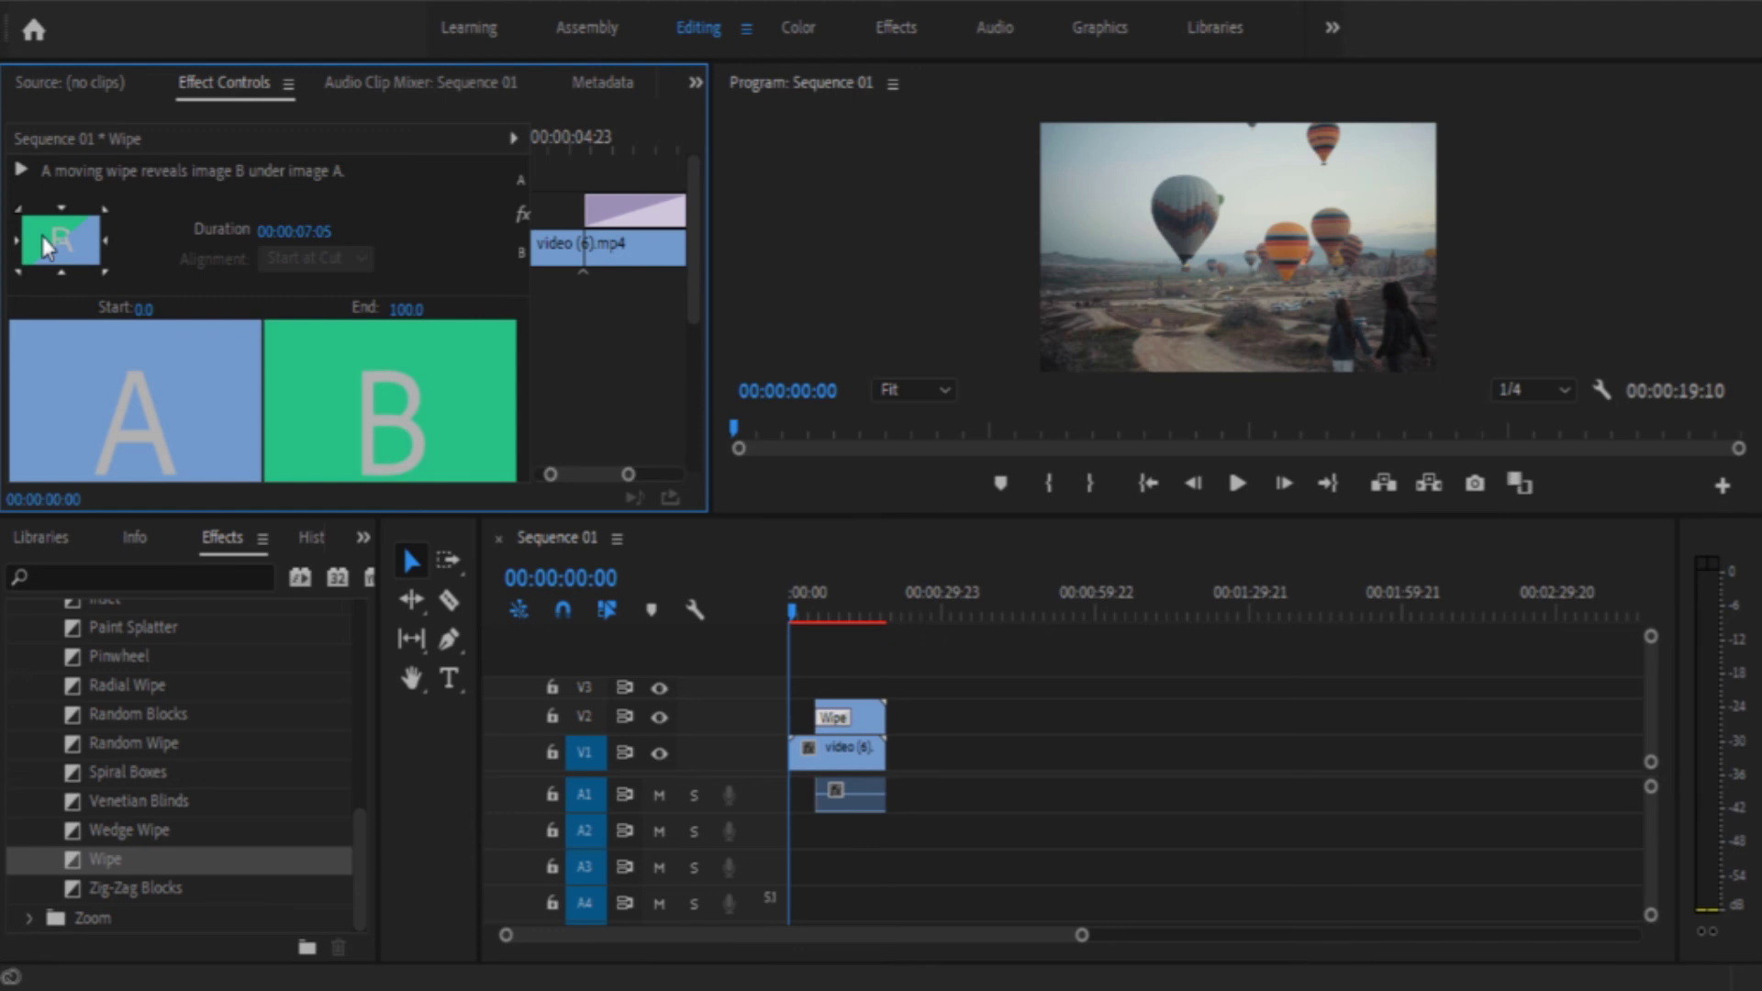
click(818, 606)
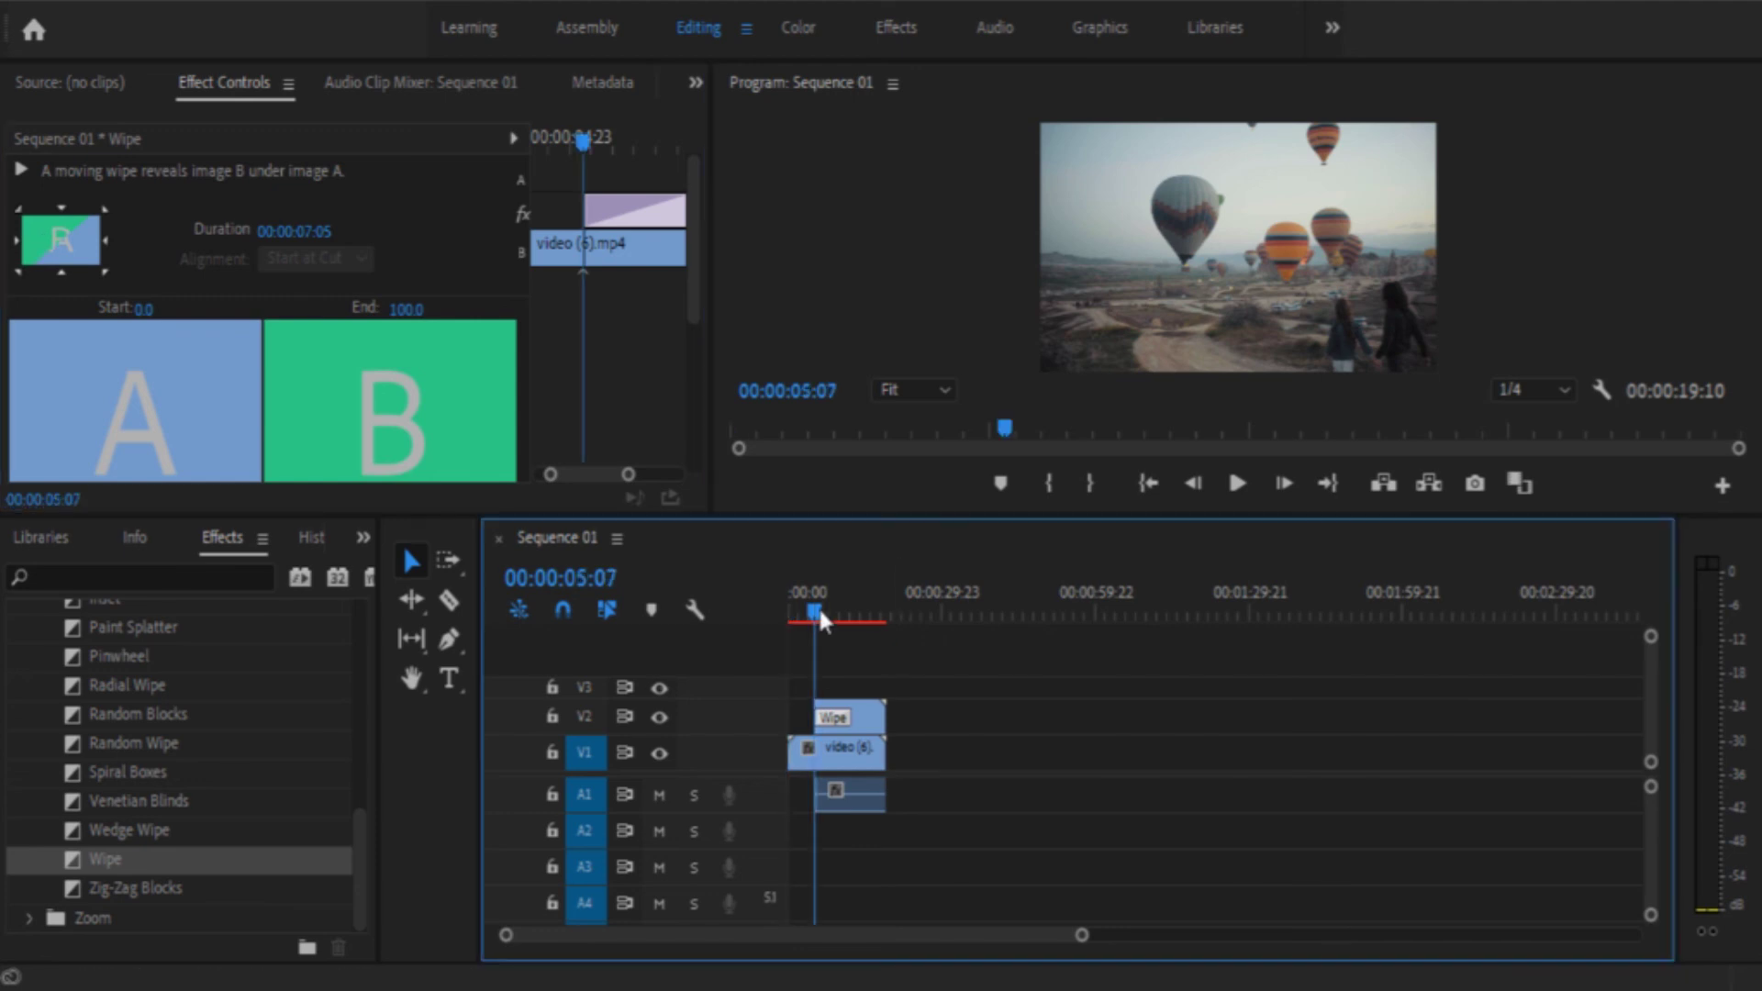